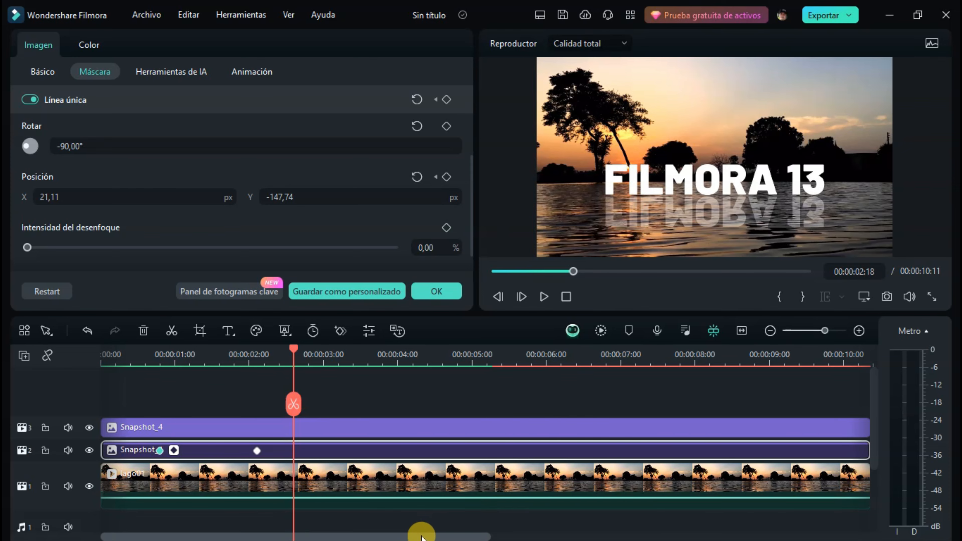
Add a position keyframe to the track 2 title at 00:00:08:23 and set its Y position to -285,37 px at 00:00:09:27.
scroll(426, 533, "right", 3)
left_click_drag(246, 352, 702, 360)
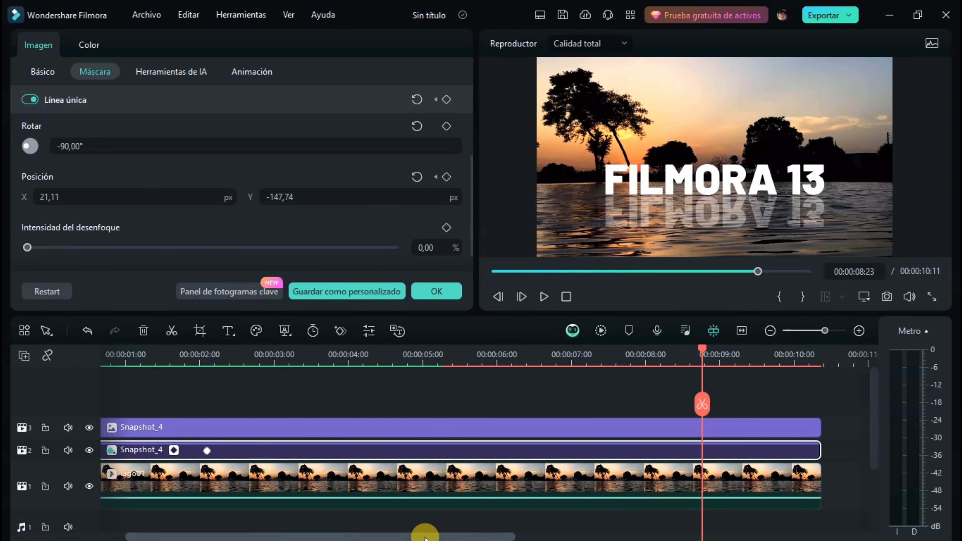
left_click_drag(423, 535, 608, 536)
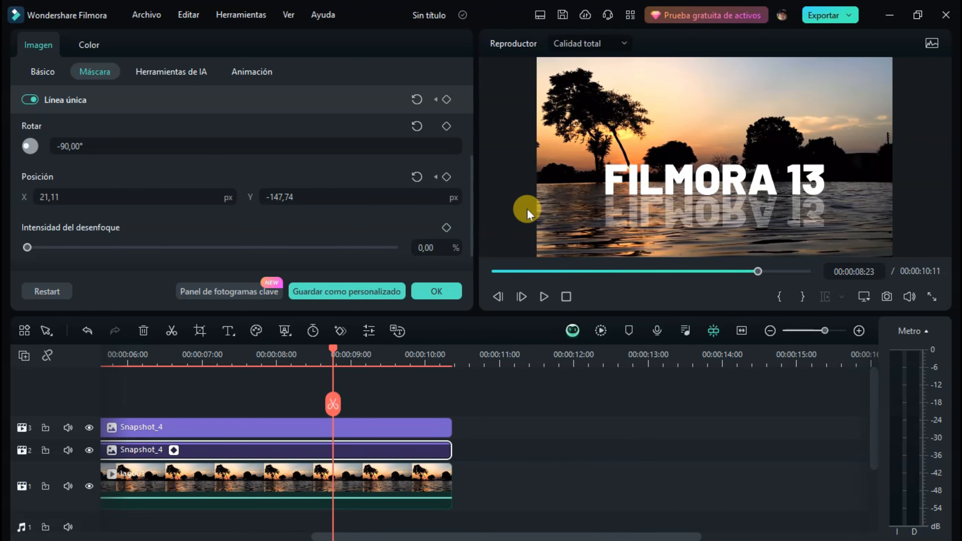
left_click(43, 71)
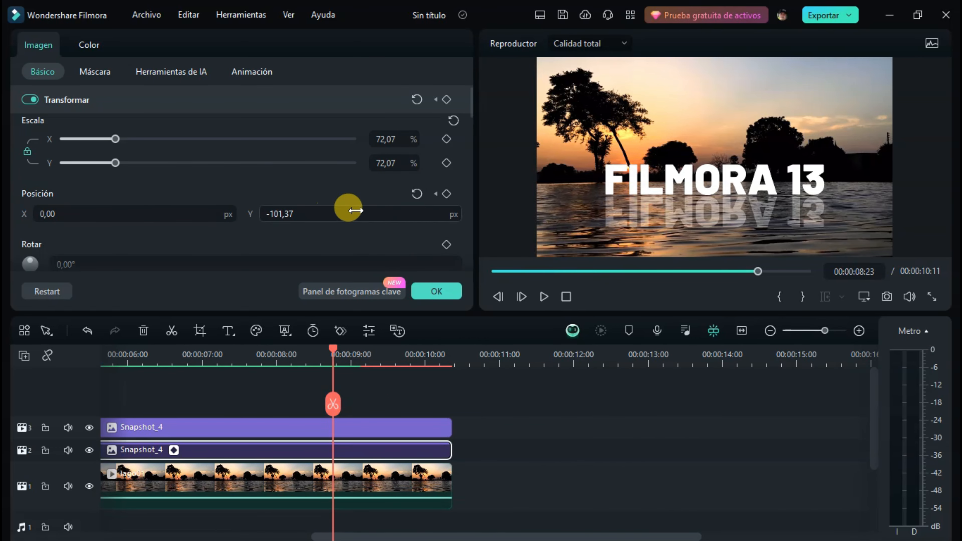
left_click(446, 195)
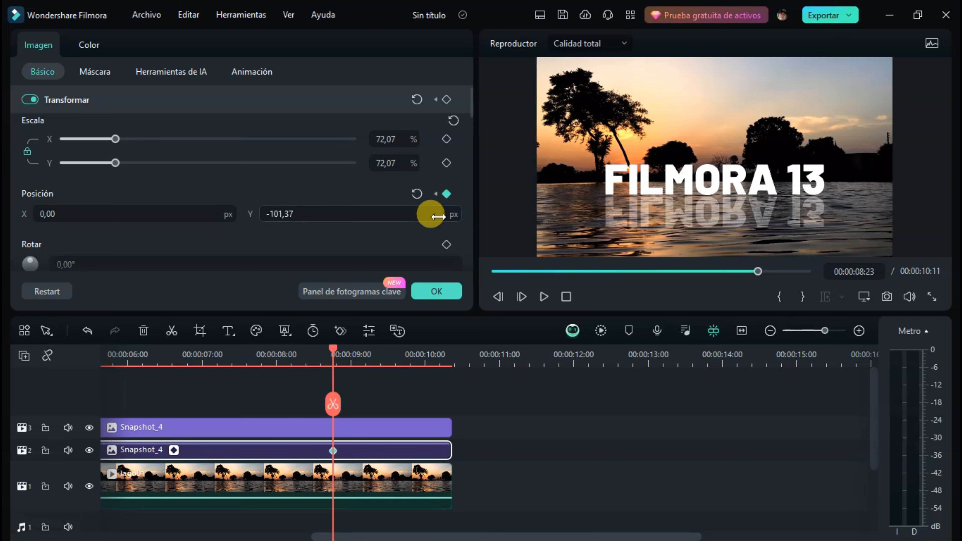
left_click_drag(333, 351, 418, 363)
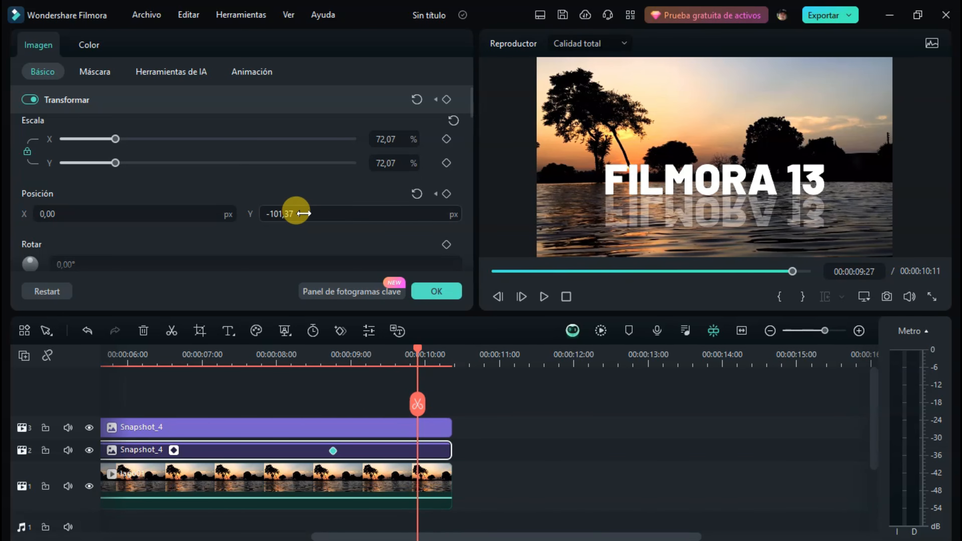
left_click_drag(305, 215, 215, 215)
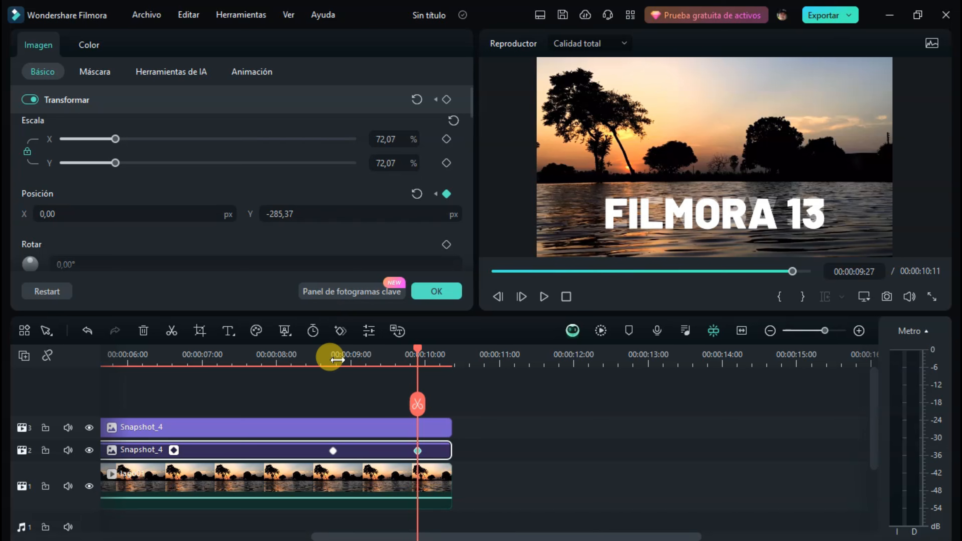
Keyframe the track 2 title's mask position at 00:00:08:23 and set the mask's Y position to 96,26 px at 00:00:09:27.
left_click(332, 451)
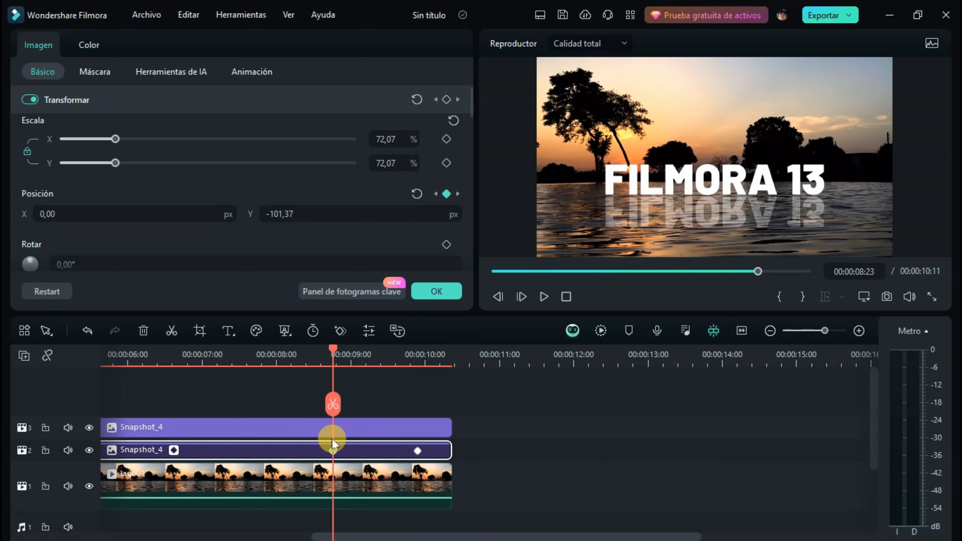
left_click(99, 74)
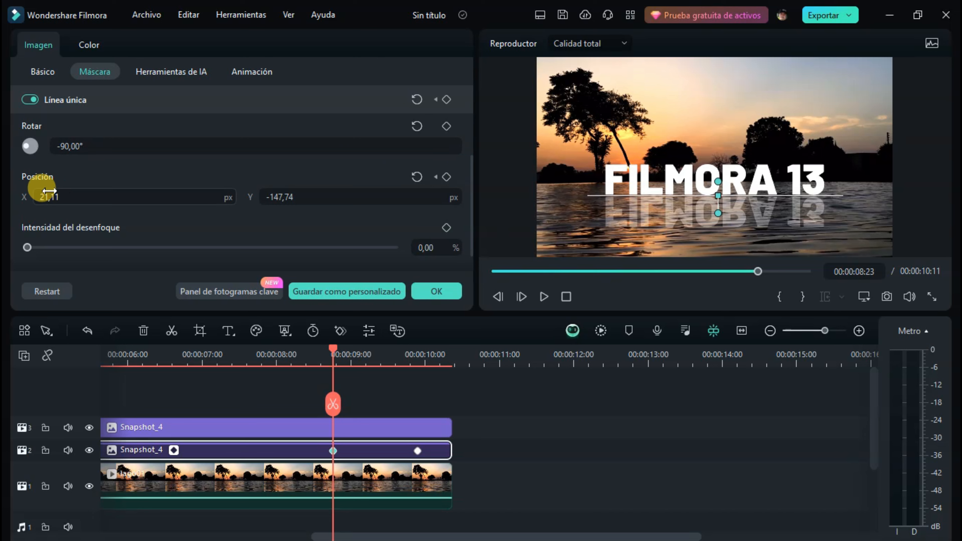
left_click(448, 177)
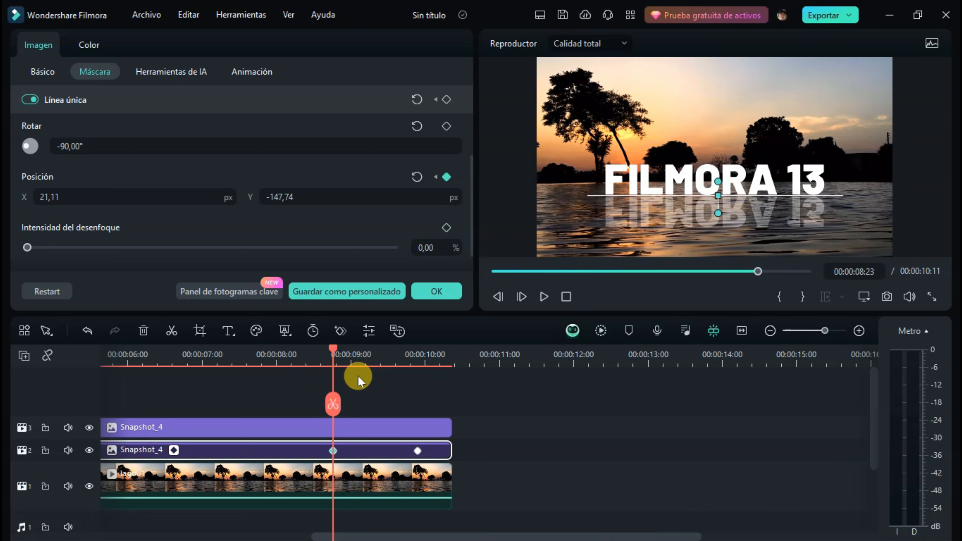
left_click(416, 451)
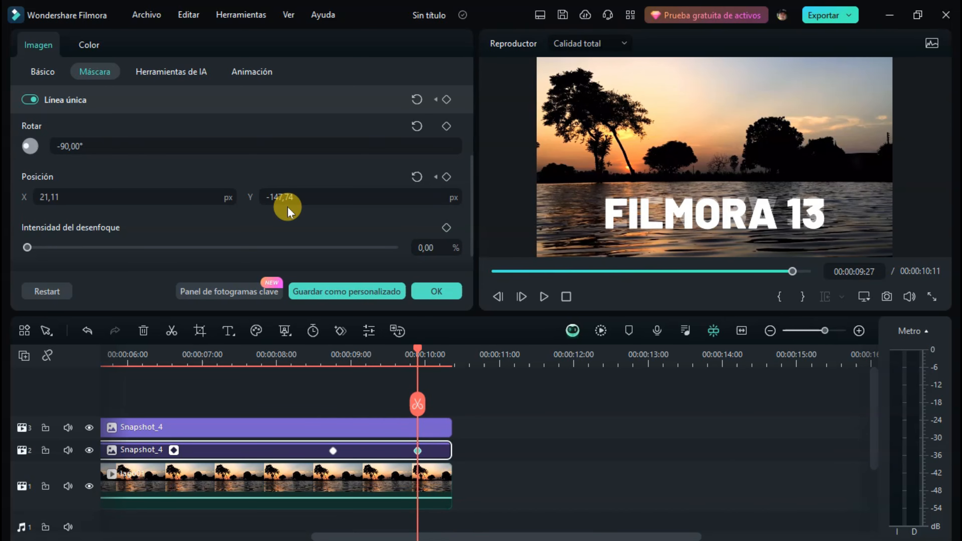
left_click_drag(296, 198, 388, 198)
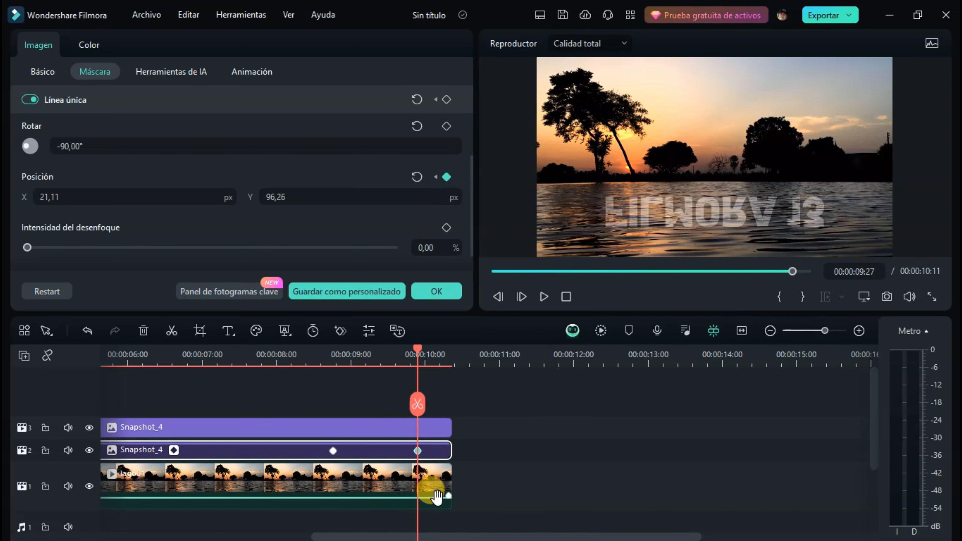
left_click_drag(472, 535, 209, 535)
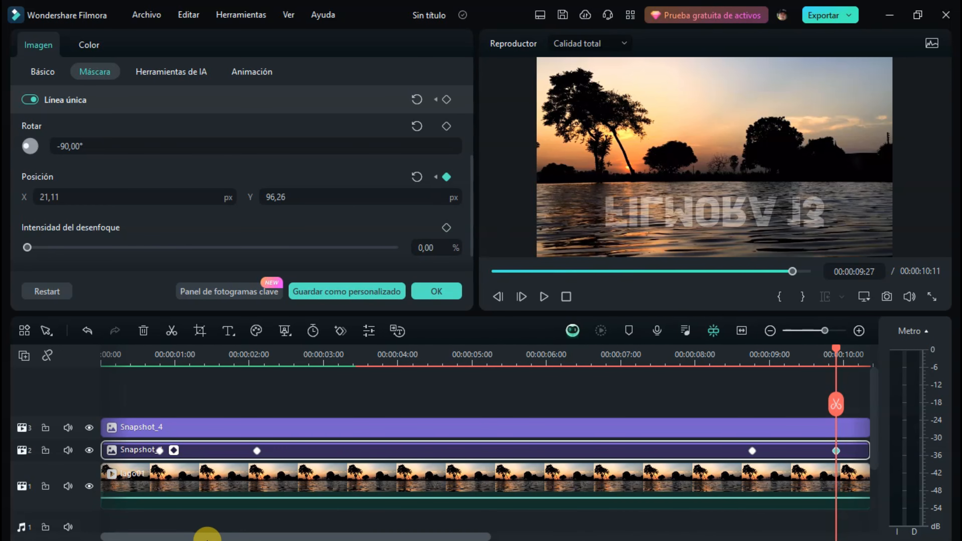
left_click(445, 296)
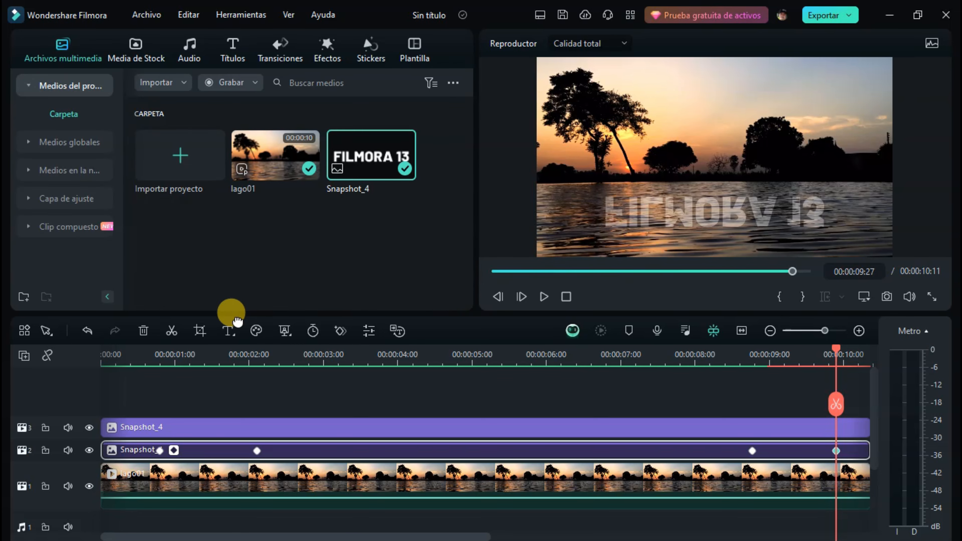
Add a position keyframe to the reflected title on track 3 at 00:00:02:03.
double_click(213, 427)
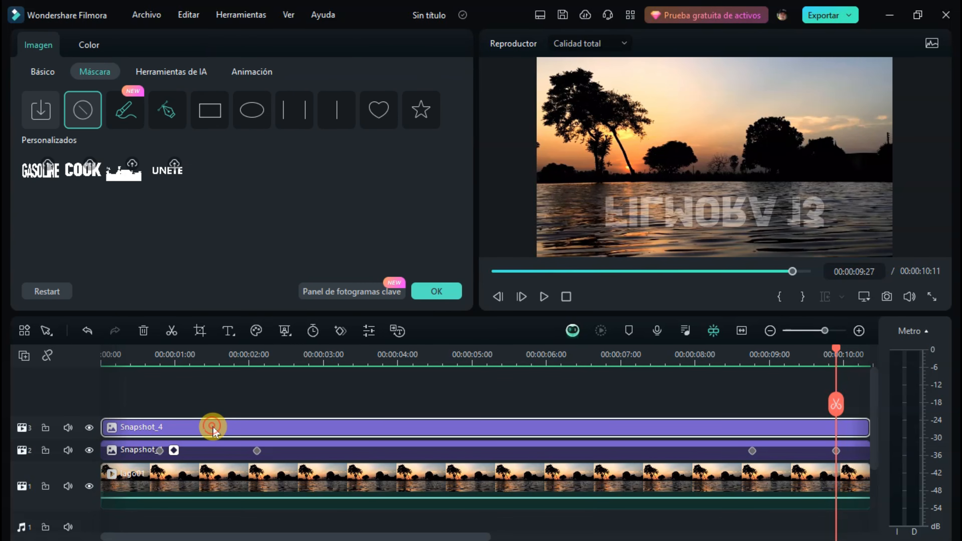
left_click(41, 72)
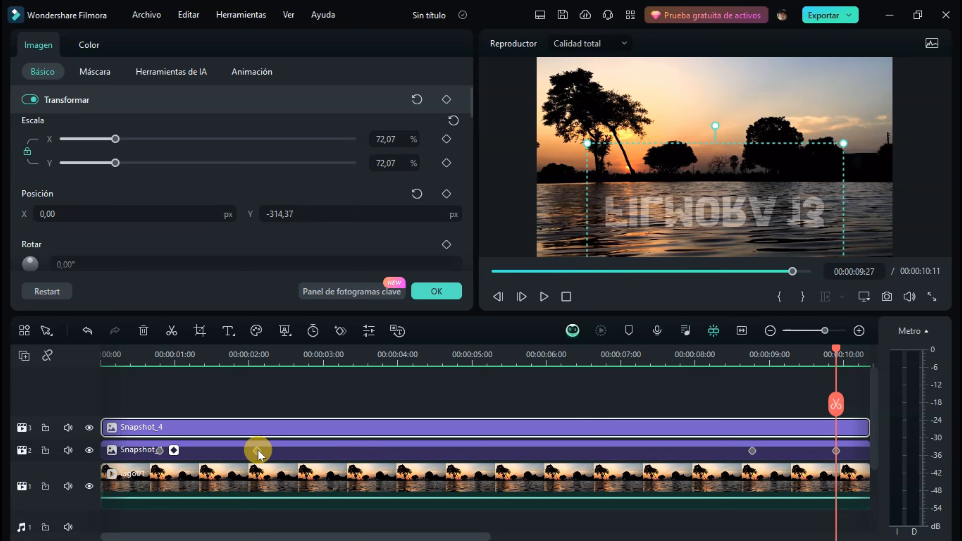
left_click(256, 363)
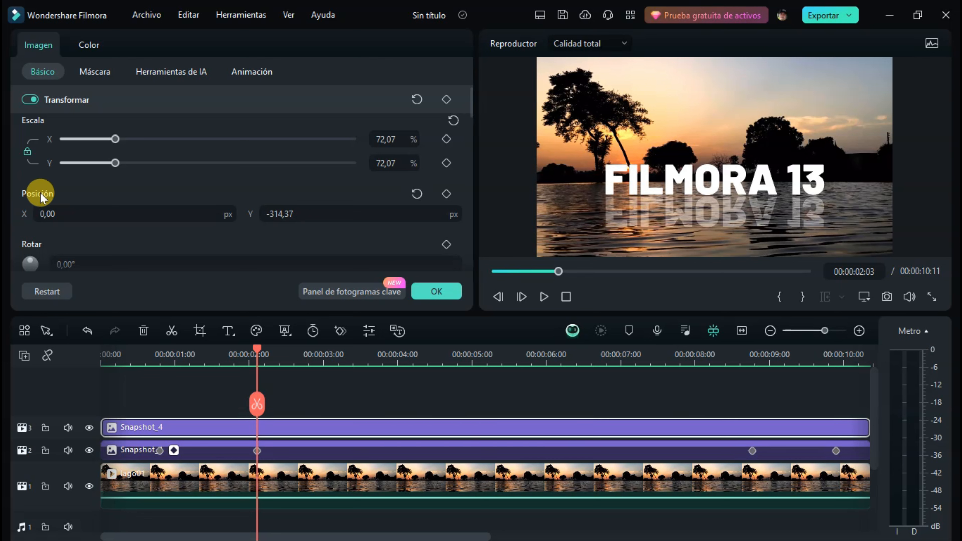
left_click(449, 195)
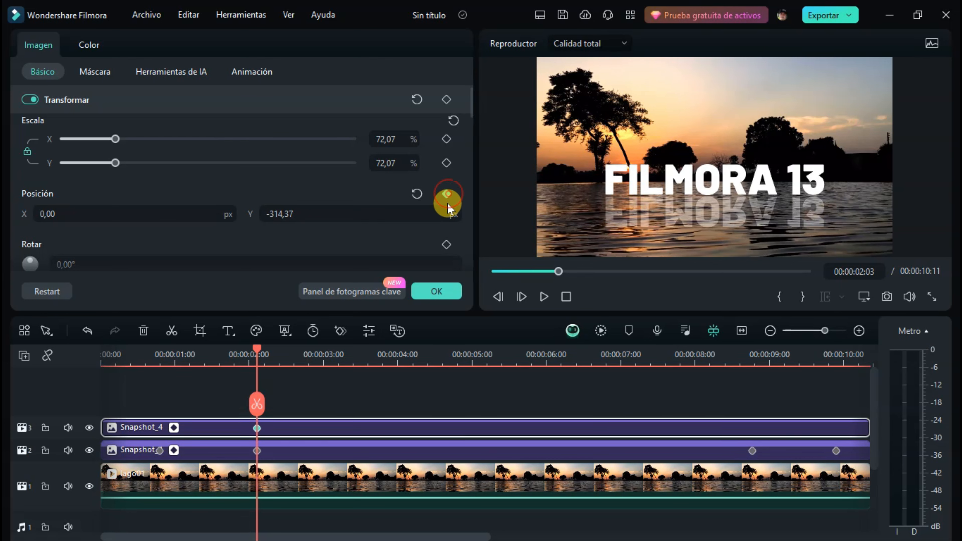
left_click(389, 409)
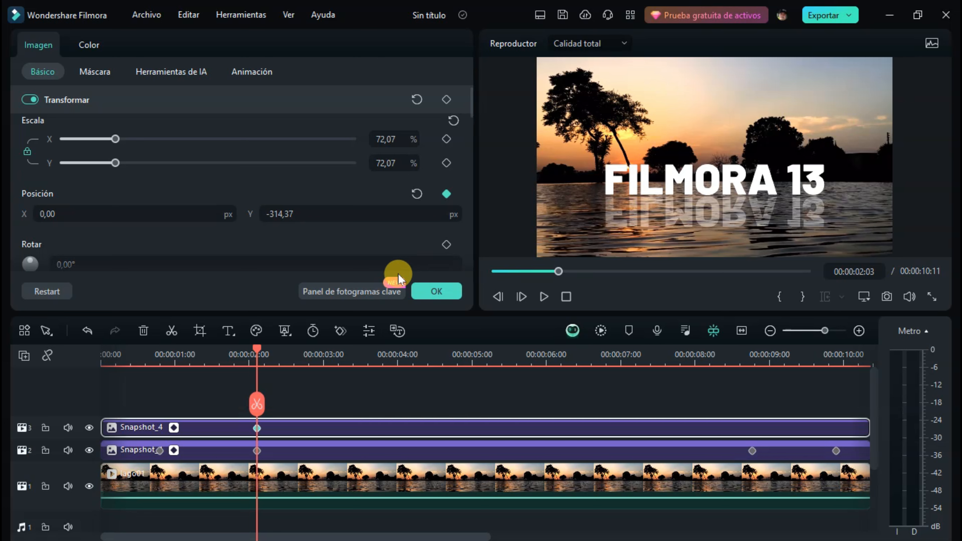
Set the reflected title's Y position to -137,37 px at 00:00:00:24, aligned with the first keyframe of the track 2 title.
left_click(160, 452)
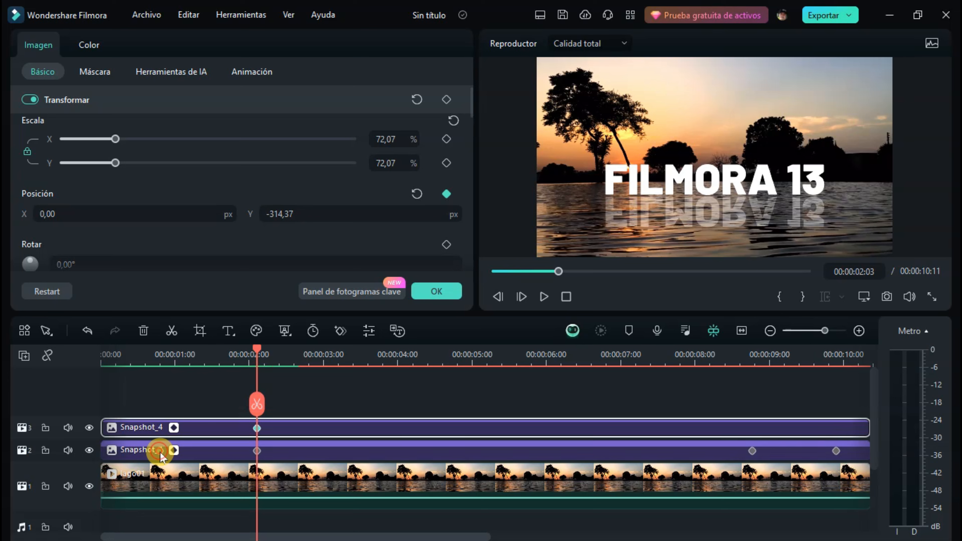
left_click(159, 360)
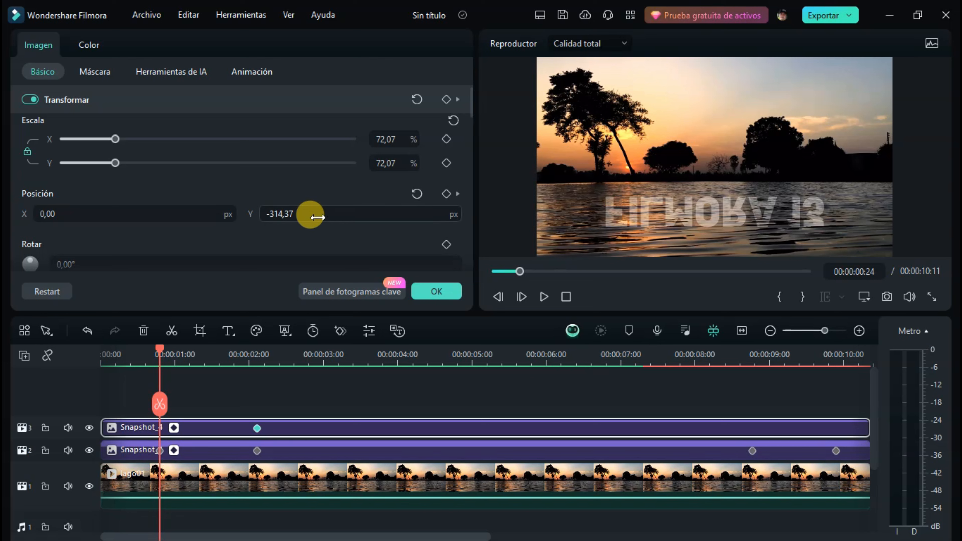
left_click_drag(317, 219, 403, 218)
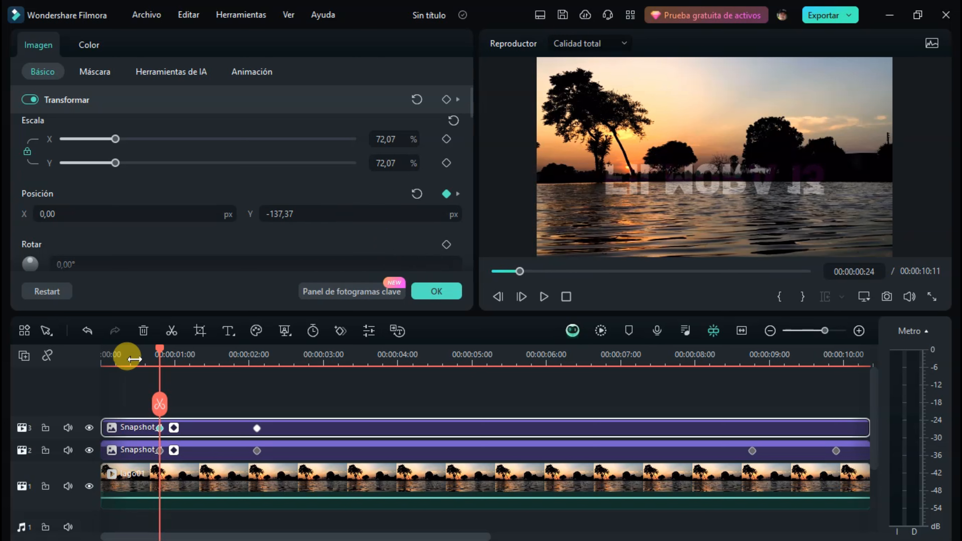
mouse_move(161, 352)
left_mouse_down()
mouse_move(185, 350)
mouse_move(161, 351)
left_mouse_up()
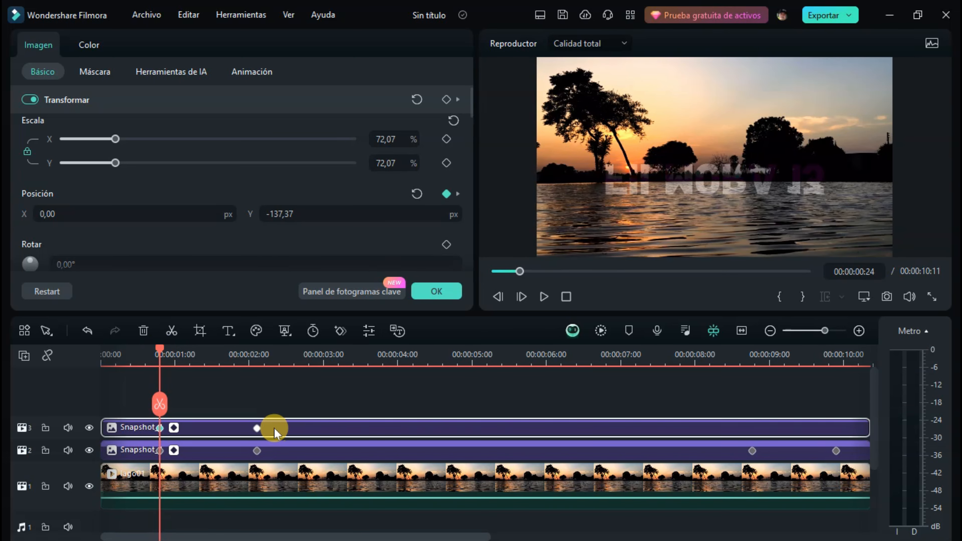
At 00:00:02:03, apply a single-line mask to the reflected title, rotate it 90° and place it at about X 31,66, Y 153,01 px.
left_click(257, 428)
left_click(98, 73)
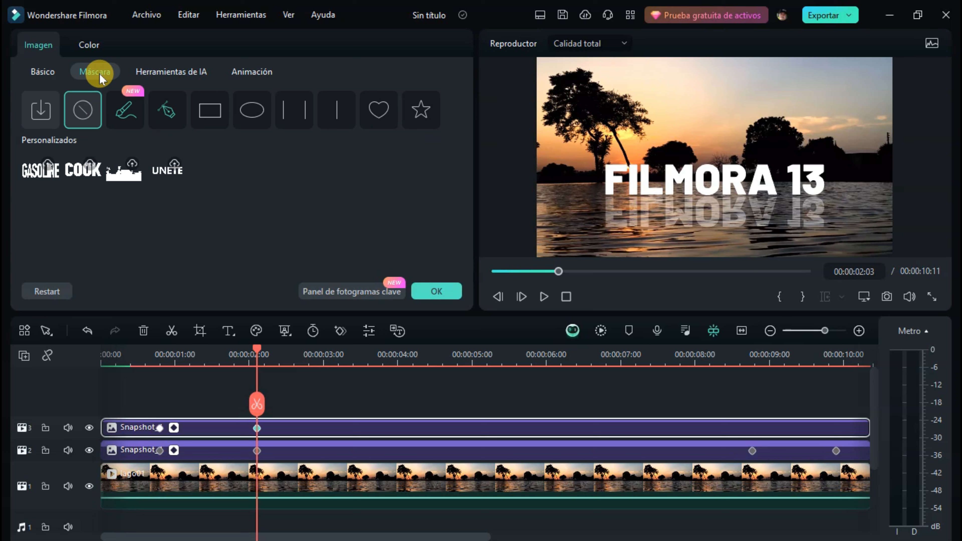
left_click(336, 112)
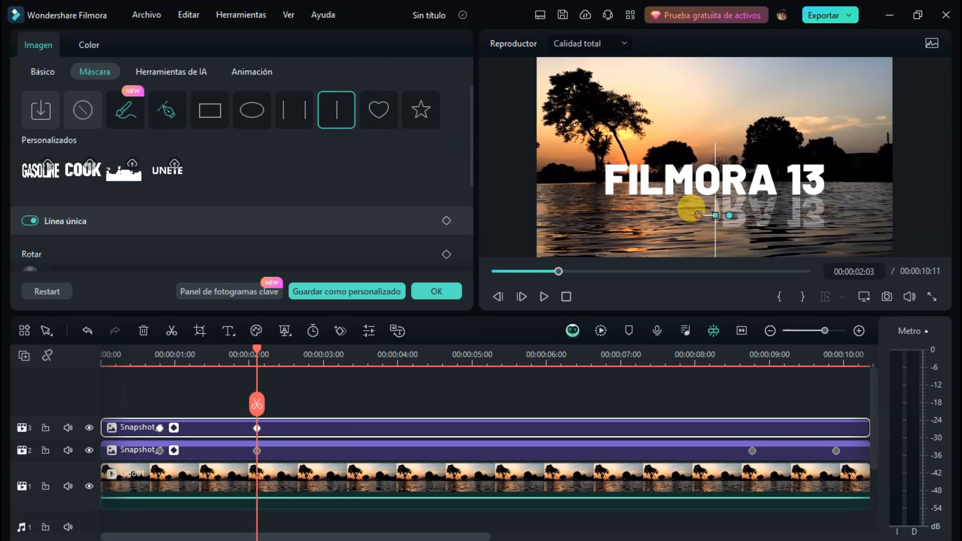
left_click_drag(698, 215, 714, 155)
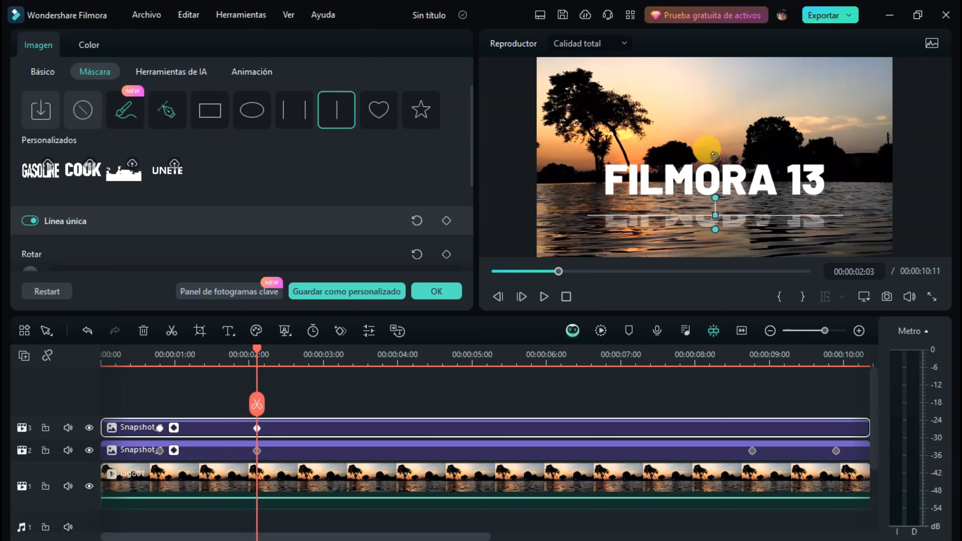
left_click(715, 215)
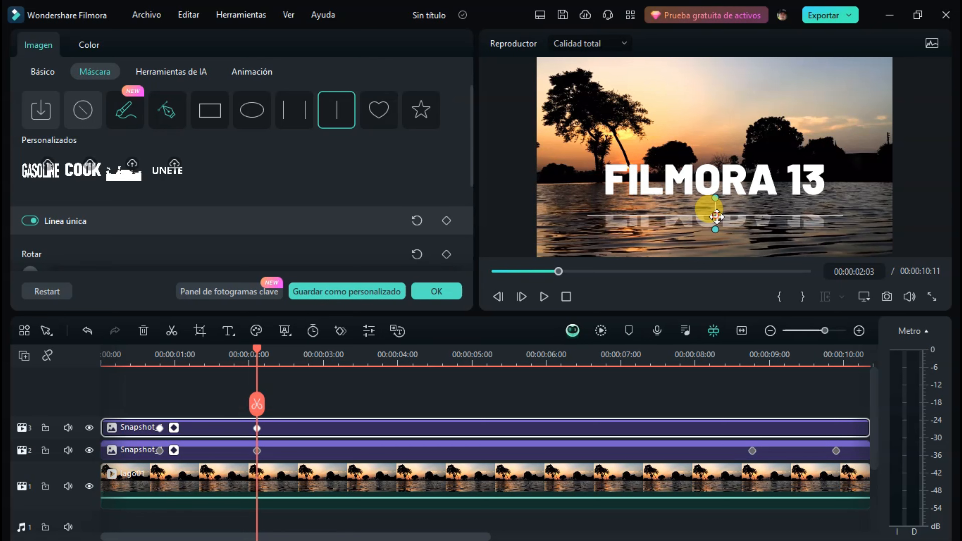
left_click_drag(716, 216, 720, 195)
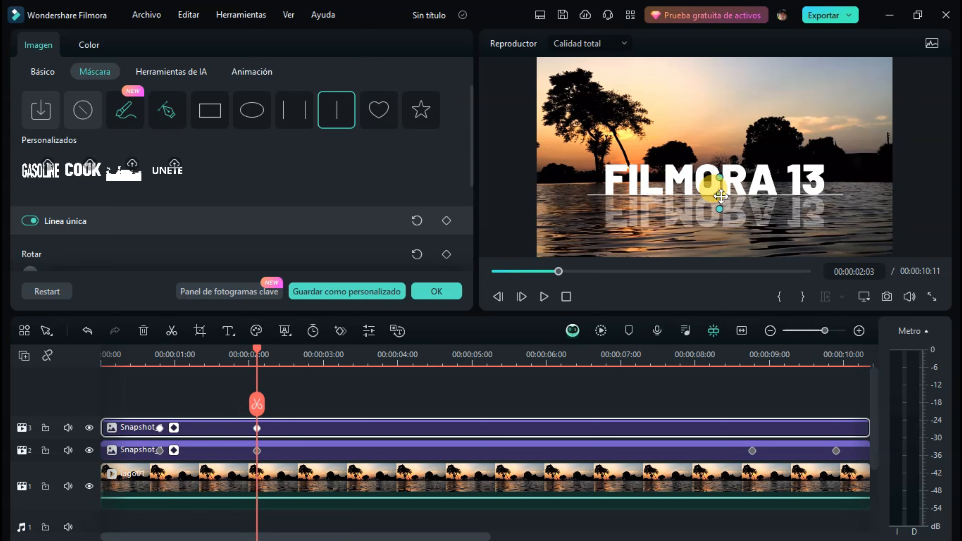
left_click(432, 420)
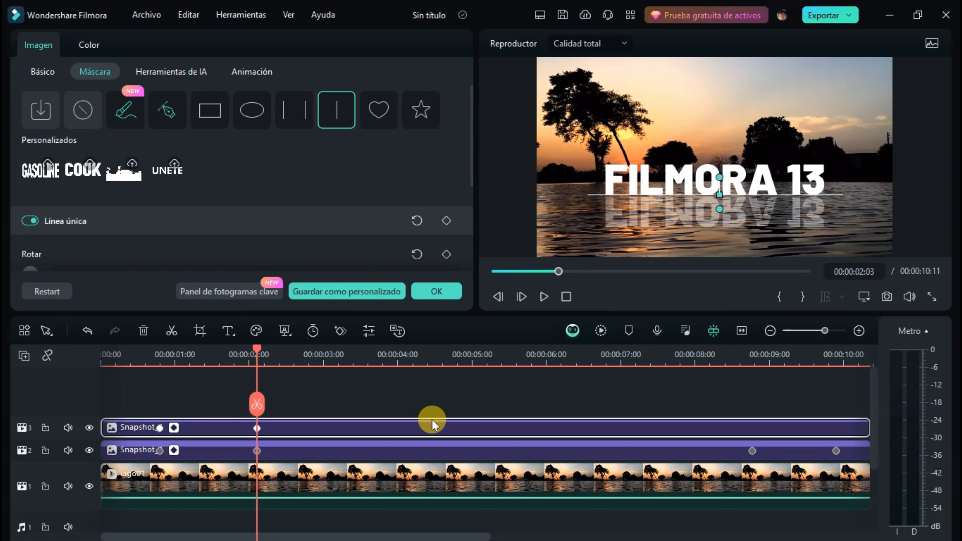
Animate the reflected title's mask from 00:00:00:24 by setting the mask's Y position to -88,99 px there.
left_click_drag(257, 347, 159, 364)
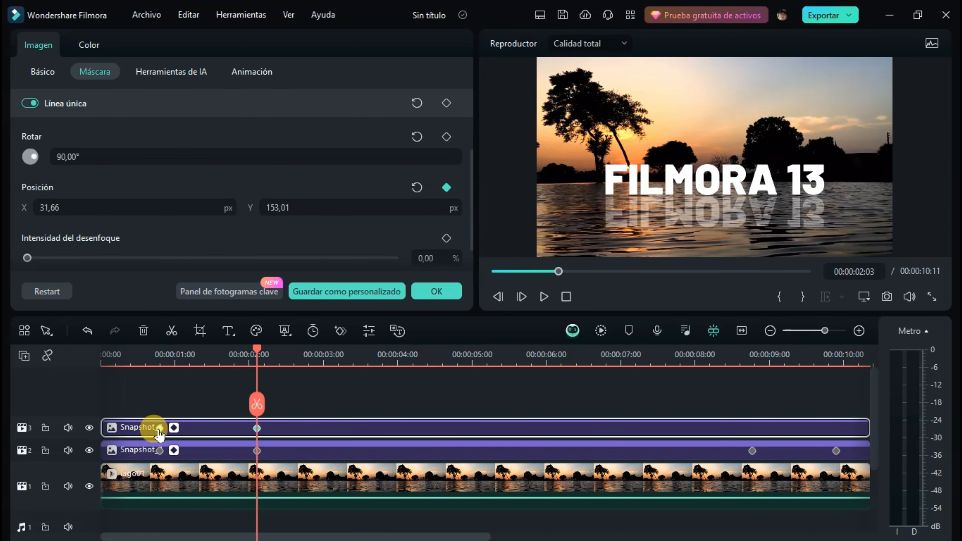
double_click(159, 429)
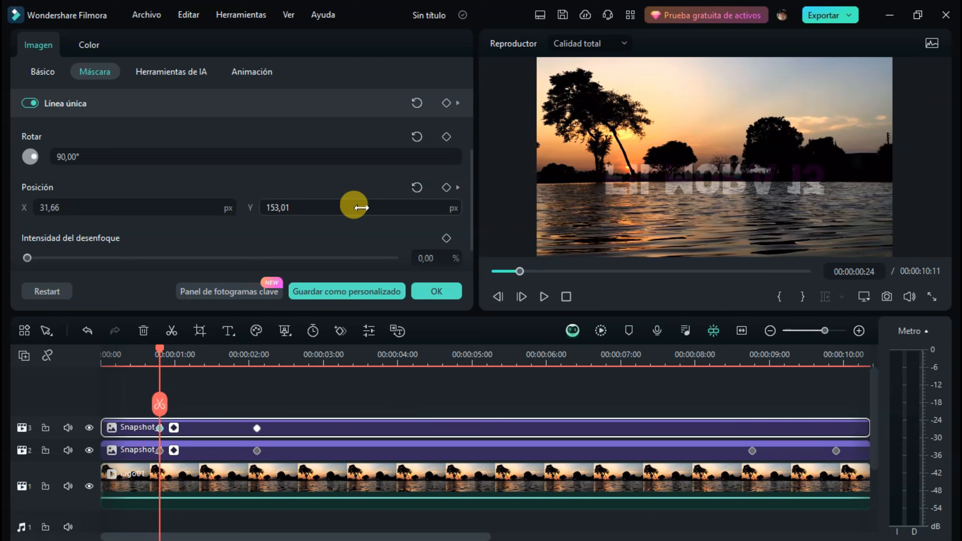
left_click_drag(354, 208, 279, 207)
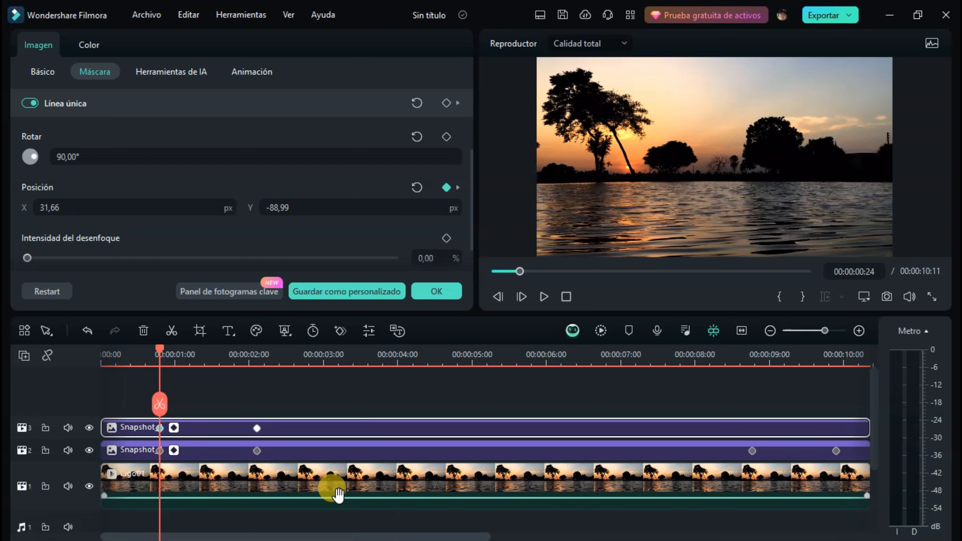
left_click(248, 354)
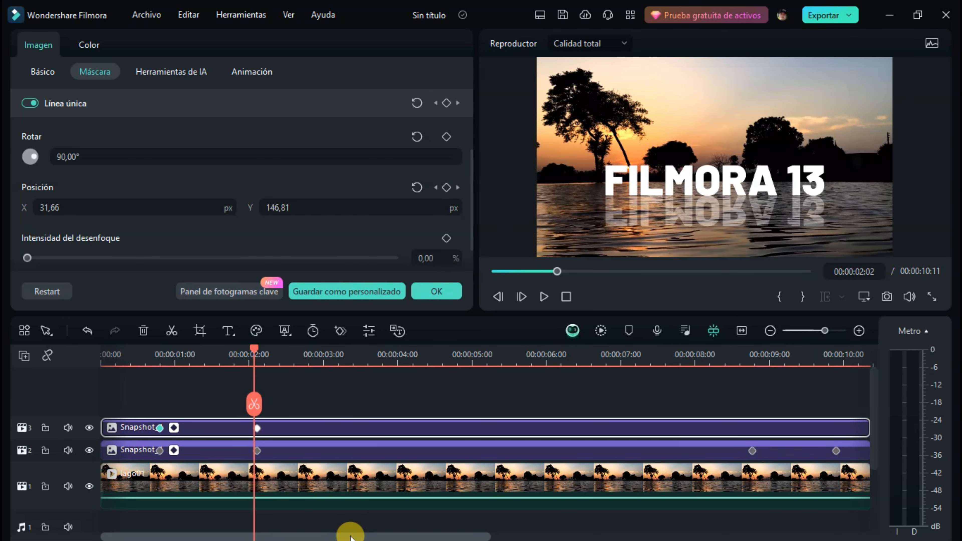
Keyframe the track 3 reflected title's position at 00:00:08:23, and set its Y position to -118,37 px at 00:00:09:27.
left_click_drag(350, 535, 533, 536)
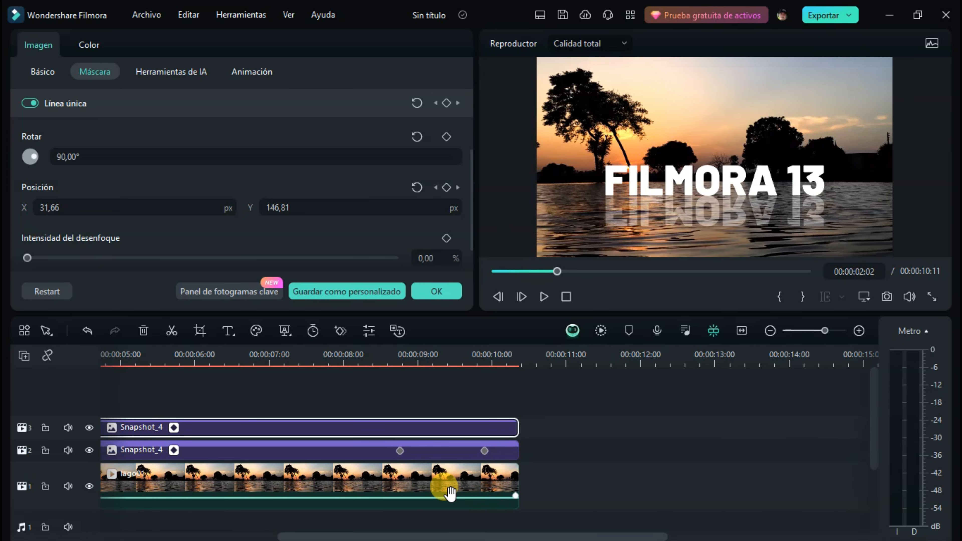
left_click(397, 356)
left_click(399, 451)
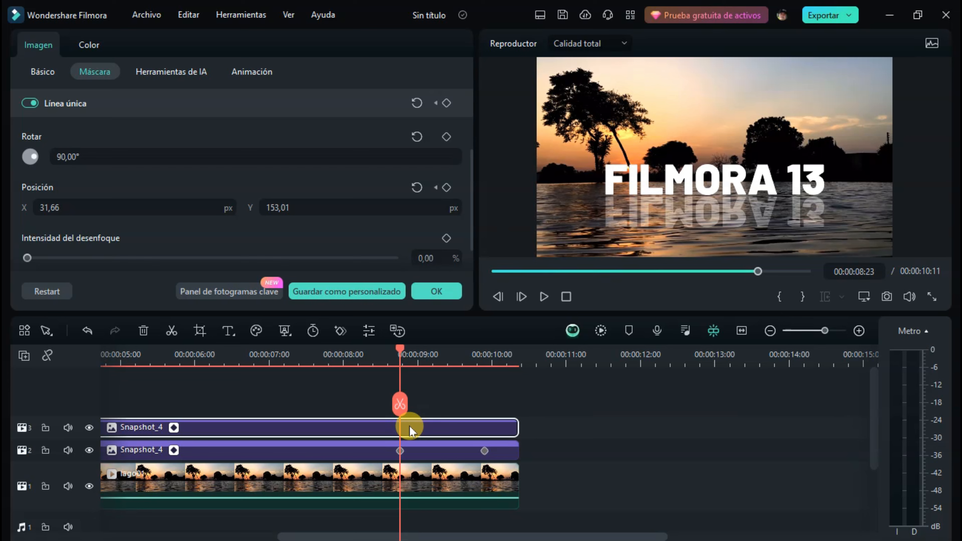
left_click(42, 72)
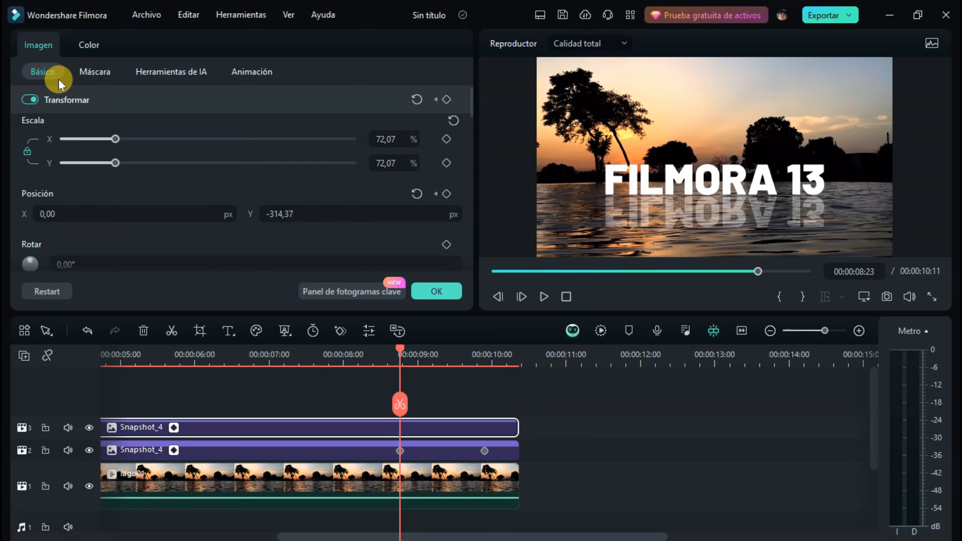
left_click(446, 194)
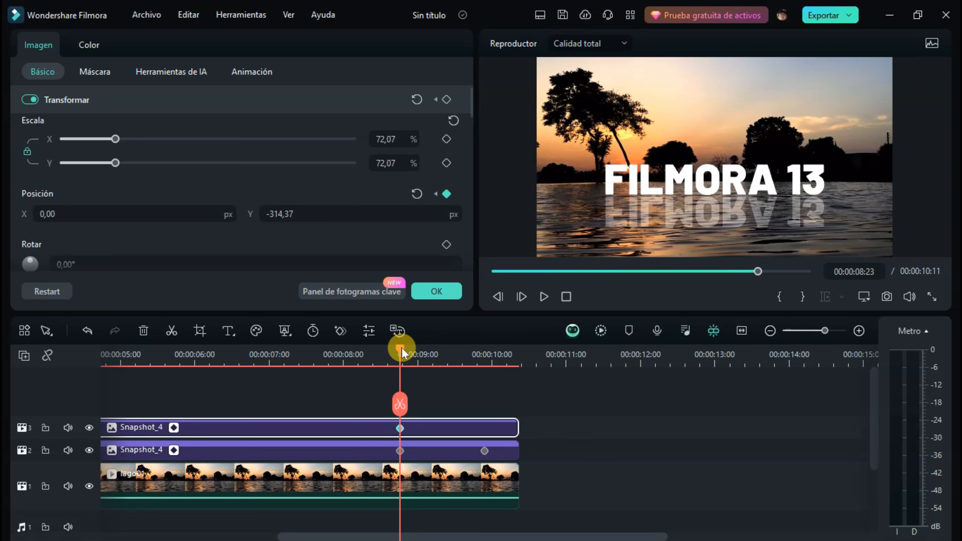
left_click_drag(400, 347, 485, 358)
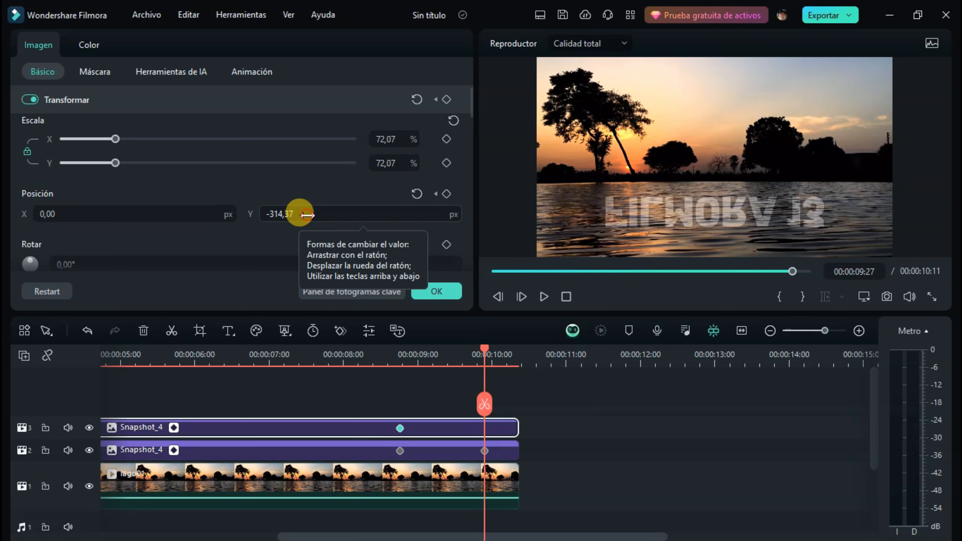
left_click_drag(307, 214, 359, 214)
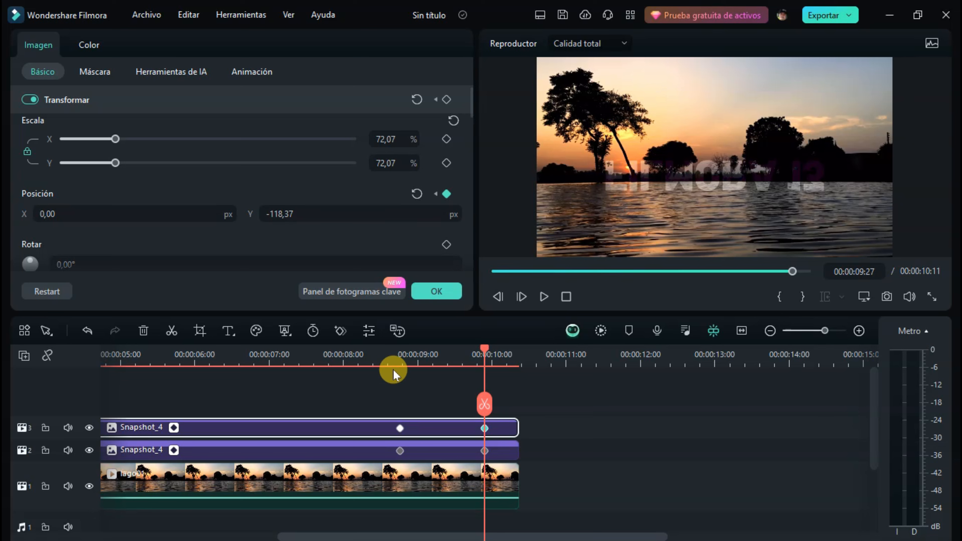
Add a mask position keyframe to the reflected title at 00:00:08:23 and set the mask's Y position to -87,99 px at 00:00:09:27.
left_click(405, 355)
left_click(400, 429)
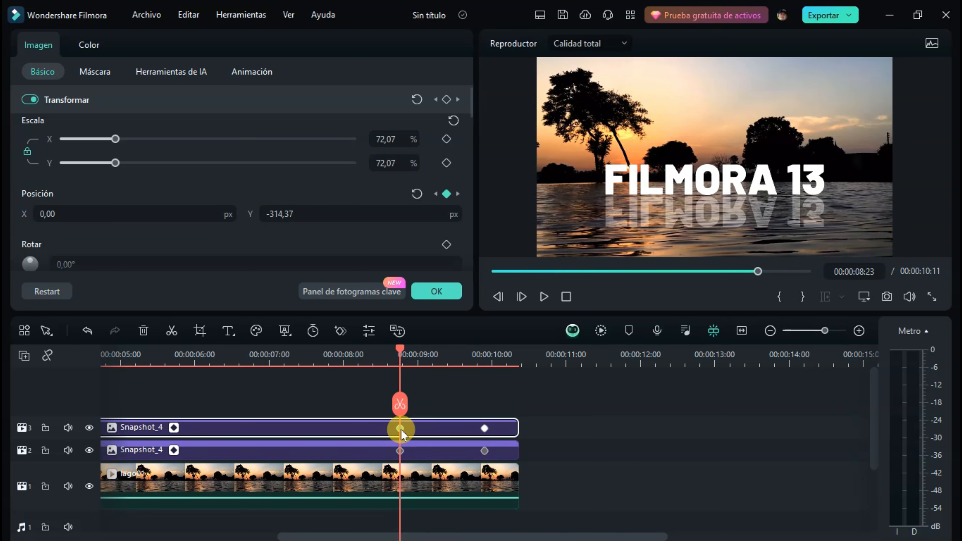
left_click(100, 72)
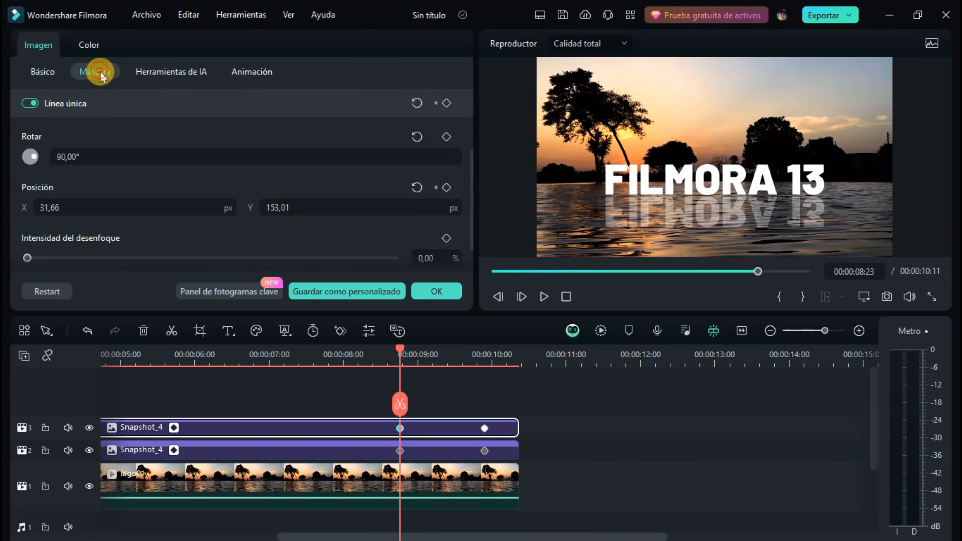
left_click(447, 188)
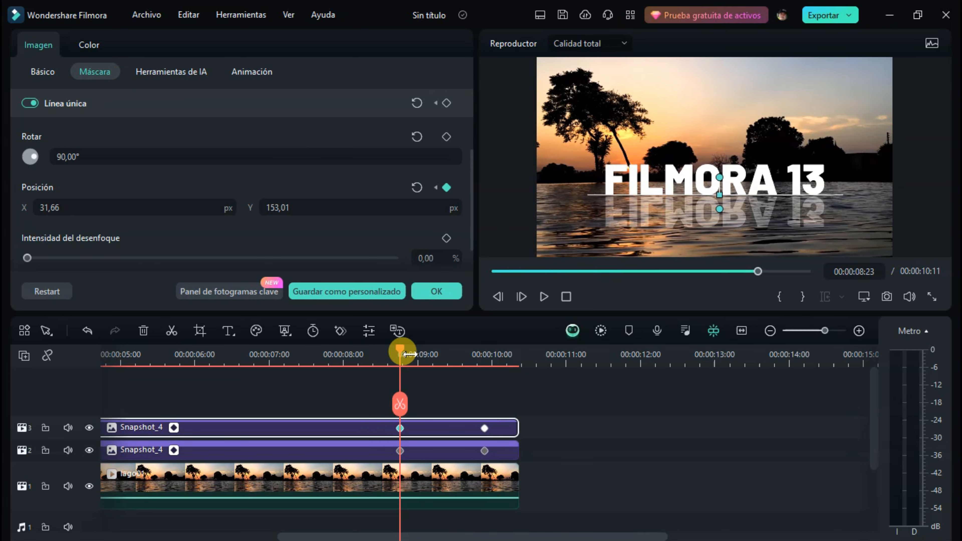
left_click_drag(401, 354, 484, 355)
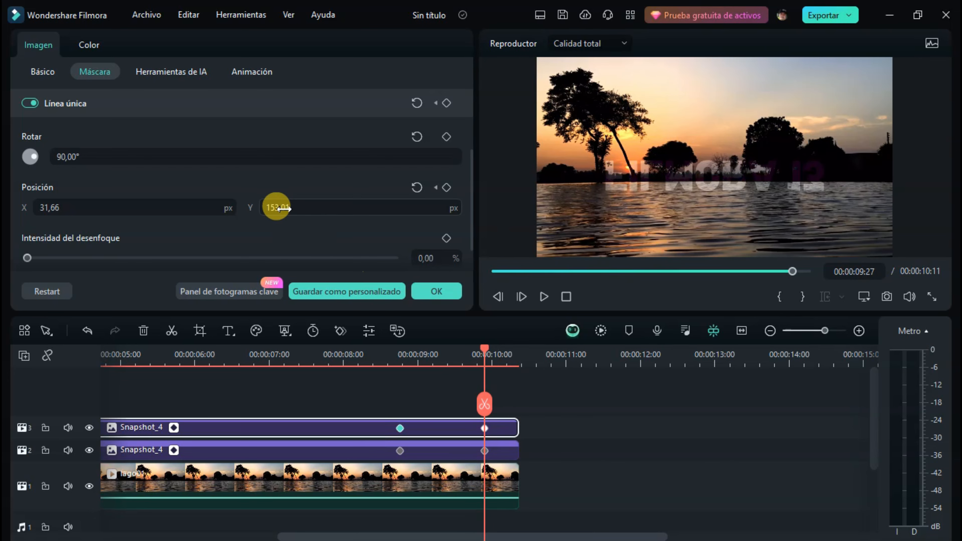
left_click_drag(295, 207, 233, 207)
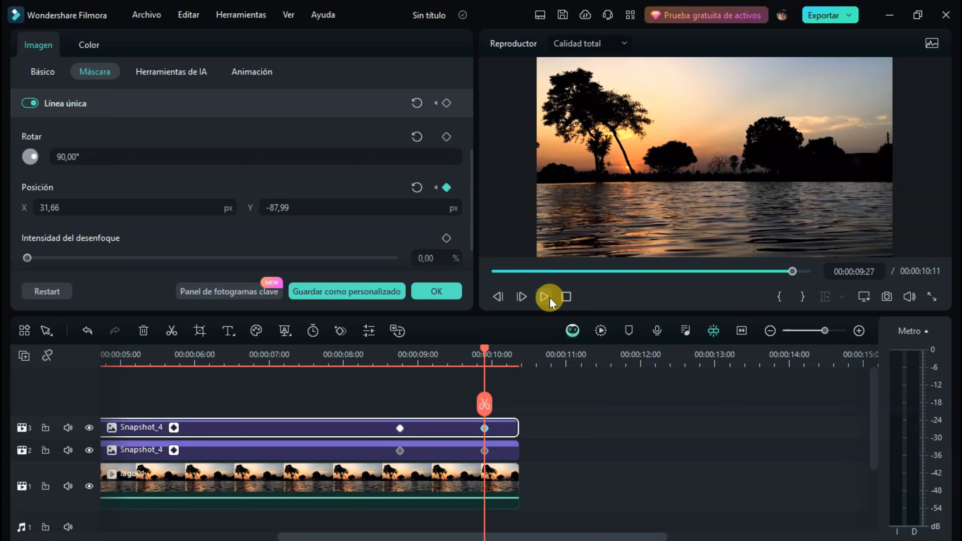
Preview the title and reflection animation from the start, ending with the playhead at 00:00:03:01.
left_click(570, 296)
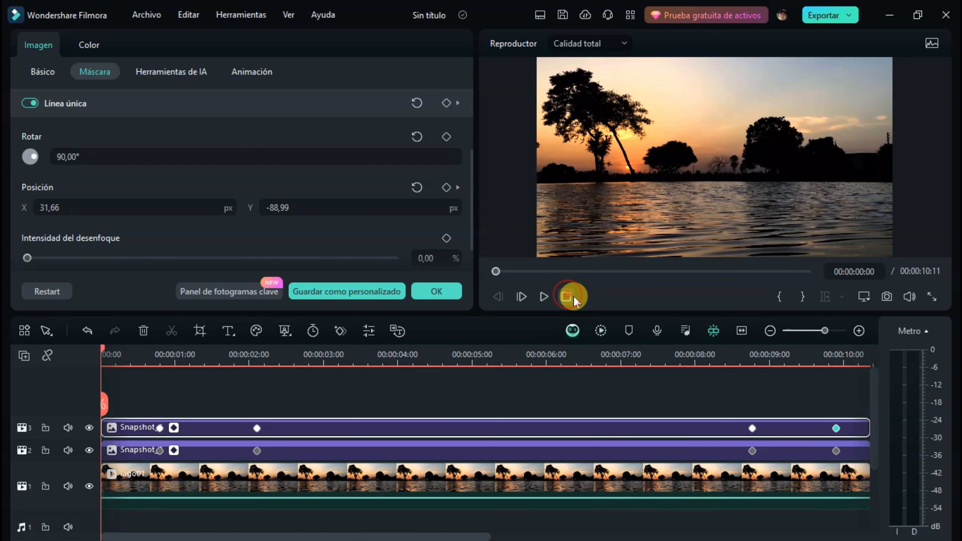
left_click(543, 296)
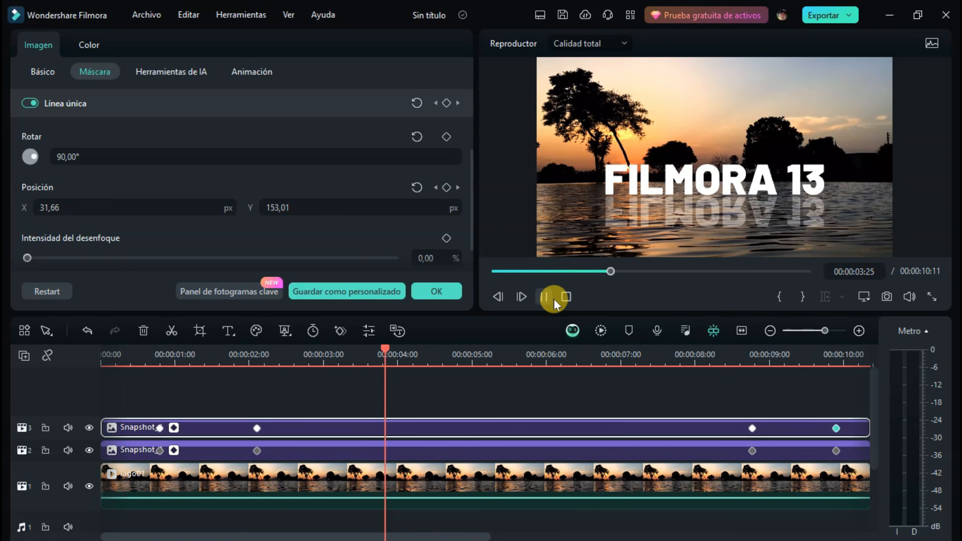
left_click(566, 297)
left_click(326, 358)
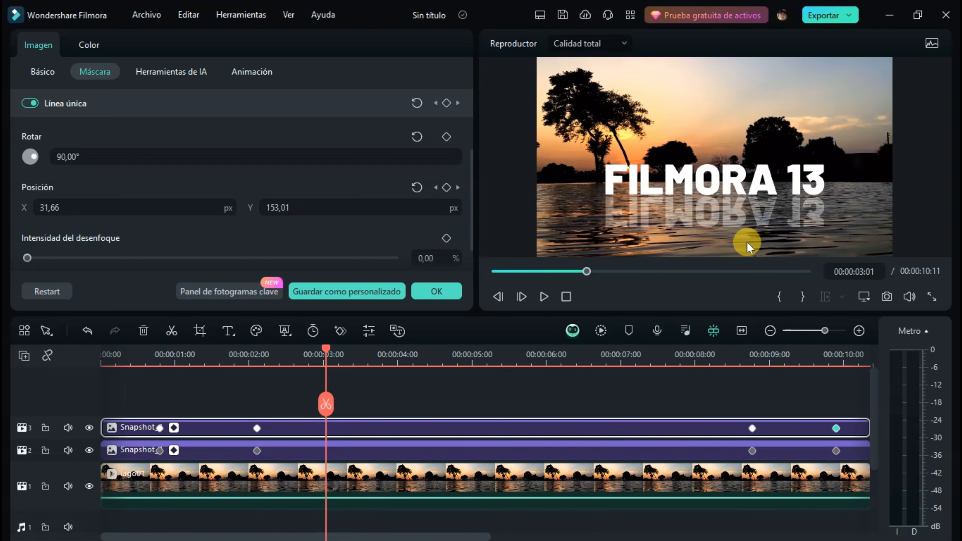
Search the effects for "agua" and apply Ondulación del agua to the reflected title on track 3.
left_click(437, 291)
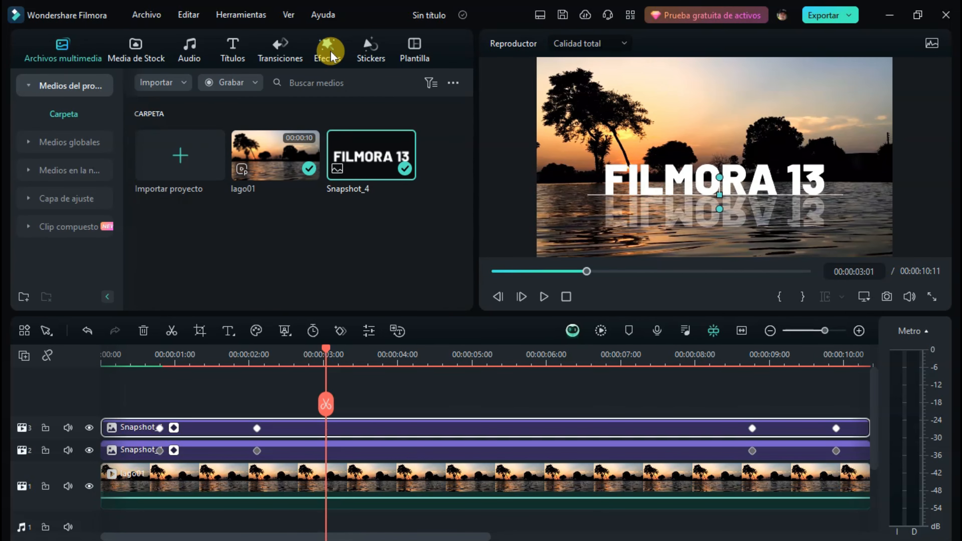
left_click(328, 51)
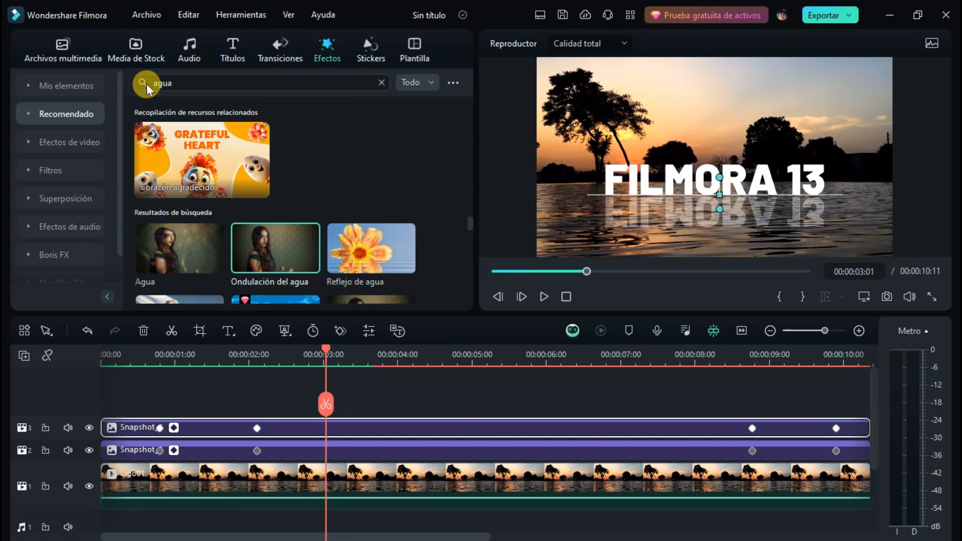
left_click(167, 78)
key("Return")
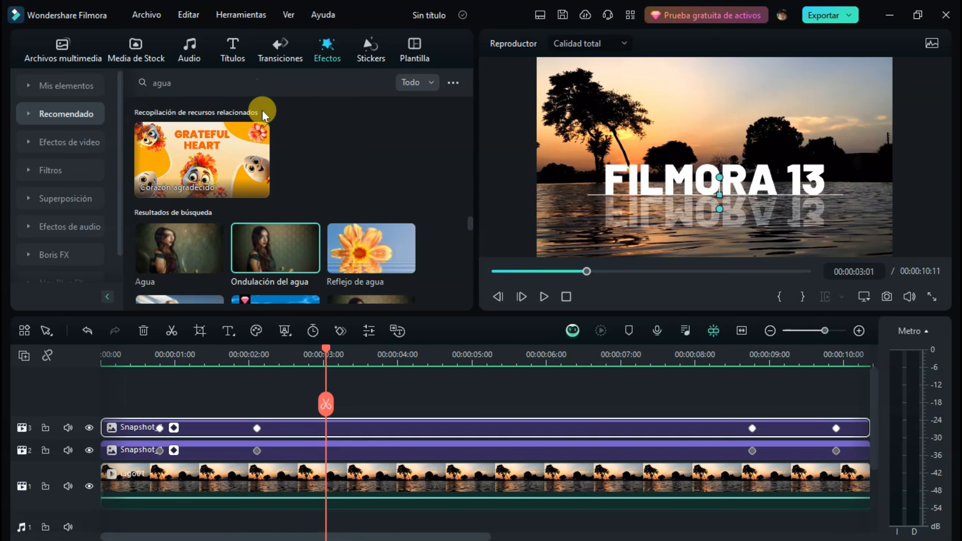
mouse_move(172, 249)
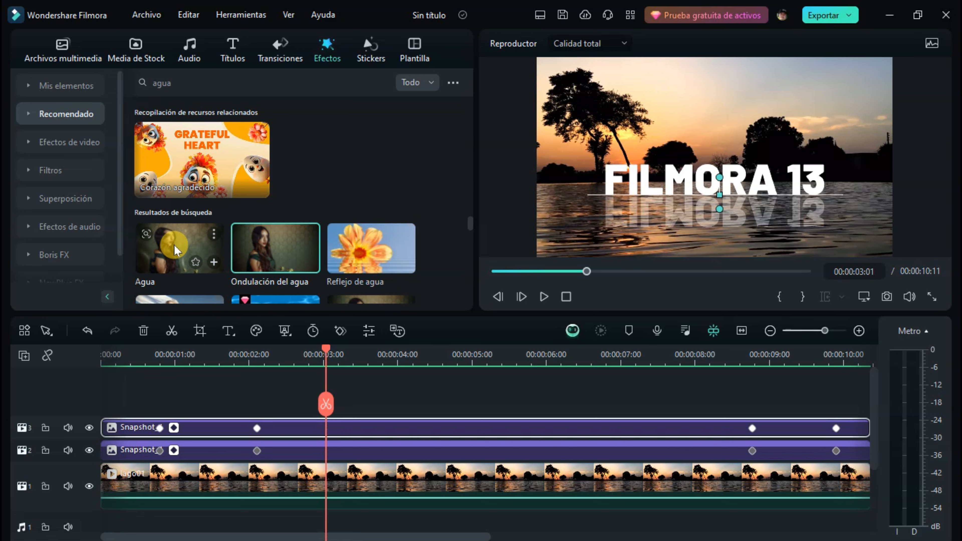
left_click(272, 253)
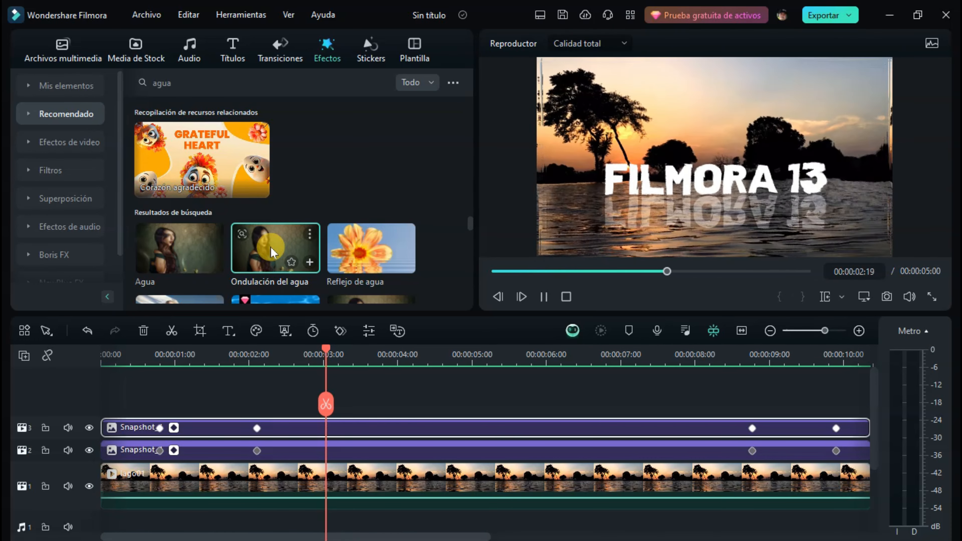
left_click_drag(294, 266, 376, 430)
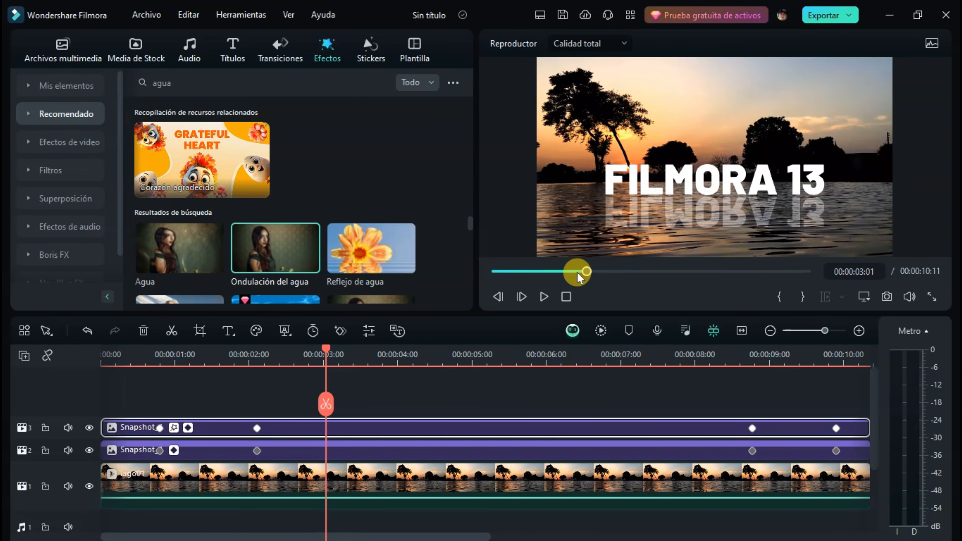
Open the reflected title's Ondulación del agua settings and preview the ripple from near the start of the timeline.
double_click(370, 430)
left_click(139, 44)
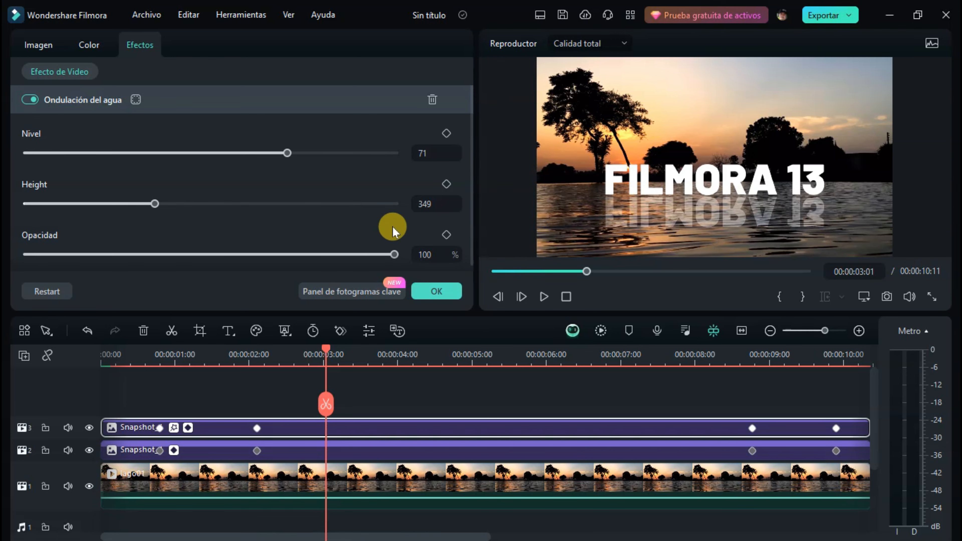
left_click_drag(325, 353, 137, 351)
left_click(545, 298)
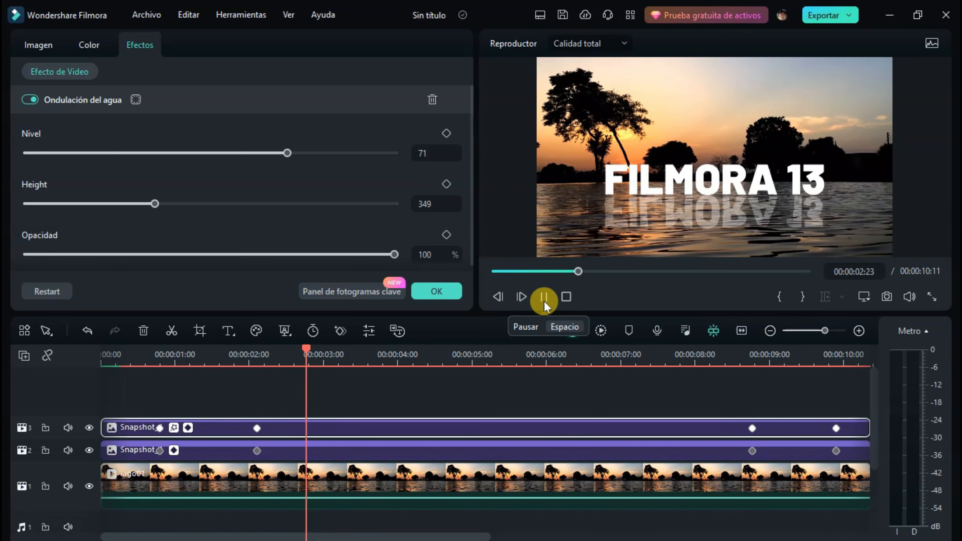
left_click(544, 299)
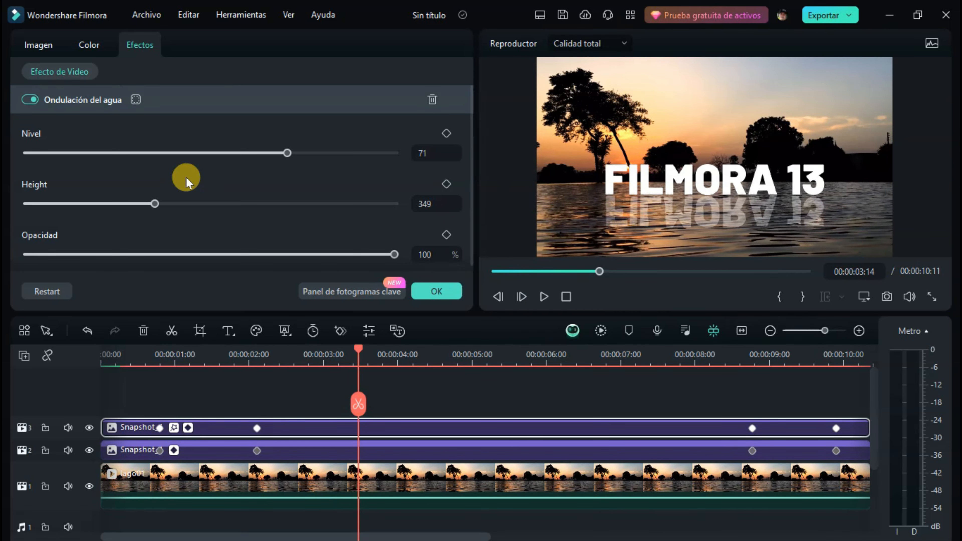
Set the Ondulación del agua effect's Nivel to 88 and Height to 296, preview it, and lower the effect's opacity.
left_click_drag(286, 154, 350, 153)
mouse_move(154, 203)
left_mouse_down()
mouse_move(64, 204)
mouse_move(136, 204)
left_mouse_up()
left_click(208, 356)
left_click(543, 296)
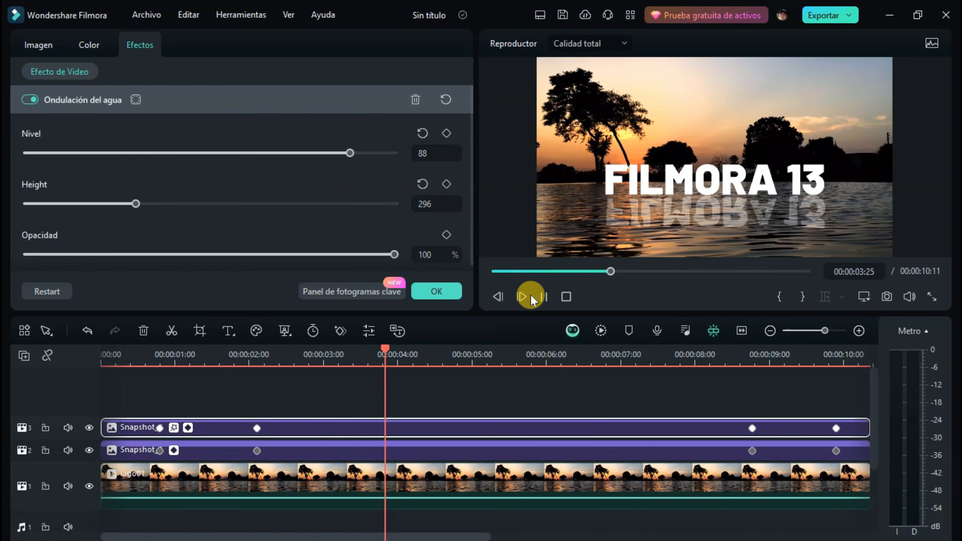
left_click(543, 297)
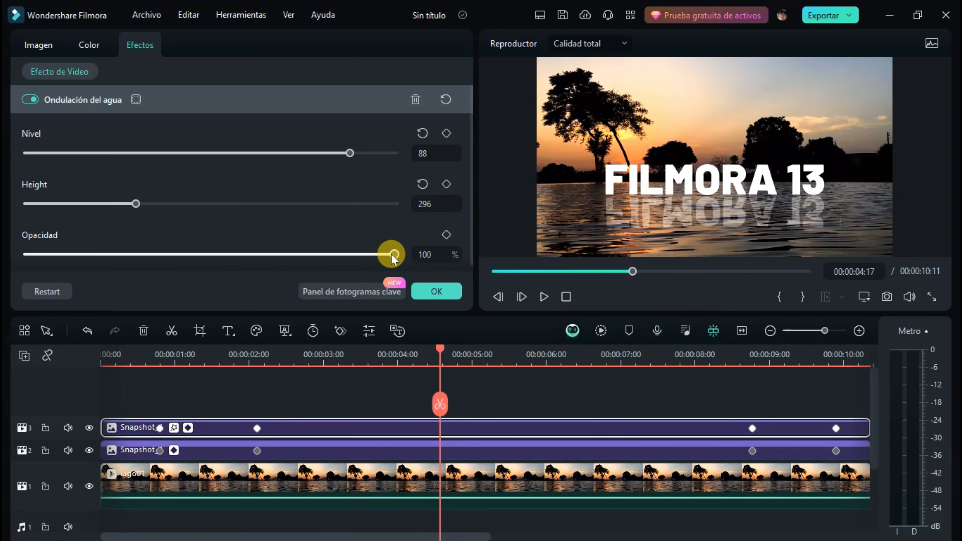
left_click_drag(394, 254, 144, 261)
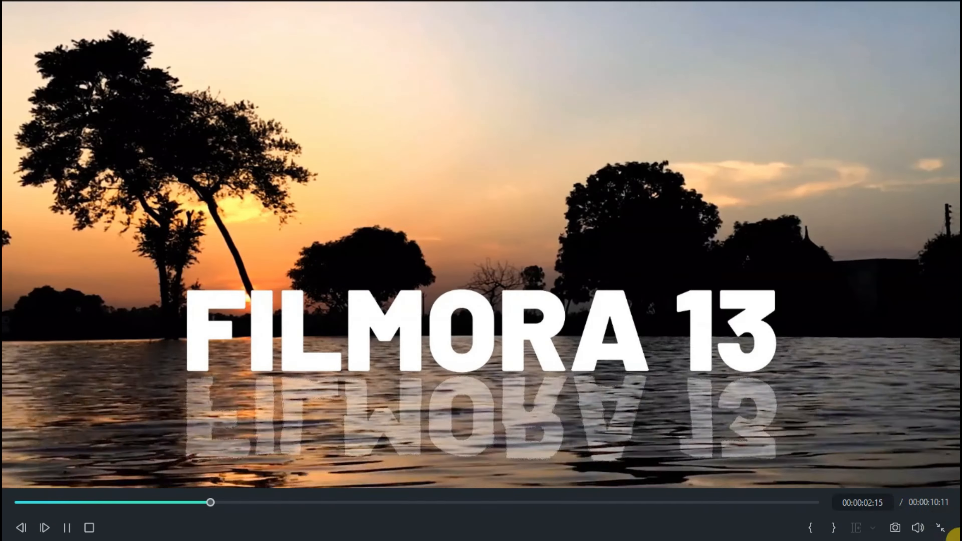
Leave the full-screen preview of the finished animation and stop playback.
left_click(942, 527)
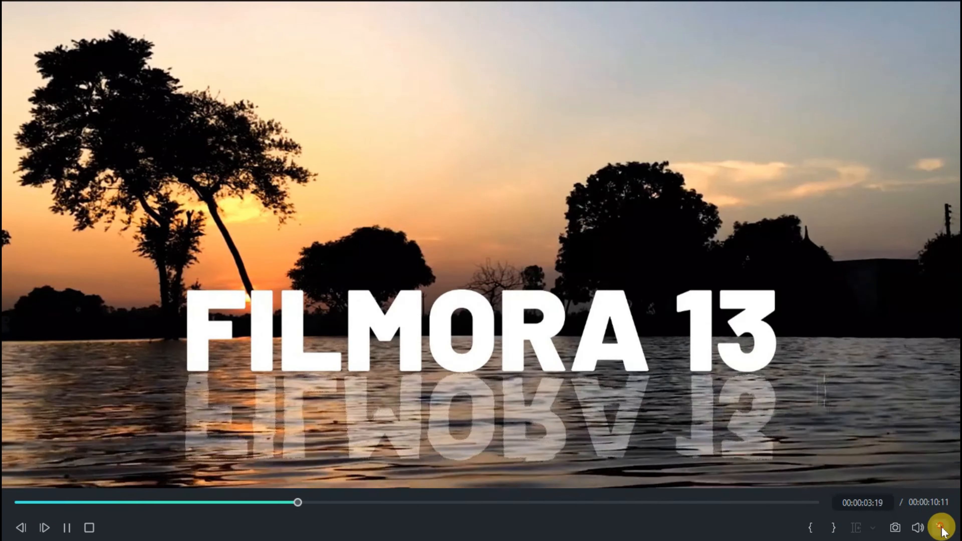
left_click(543, 296)
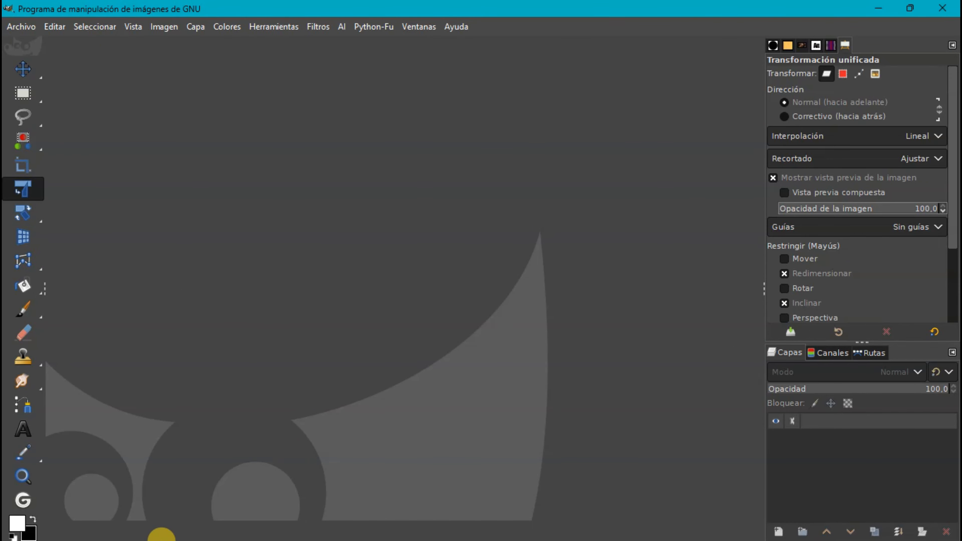
Open Snapshot_4.PNG from the 00_000B_FIL_Texto reflejado folder in GIMP.
key("super")
left_click(119, 527)
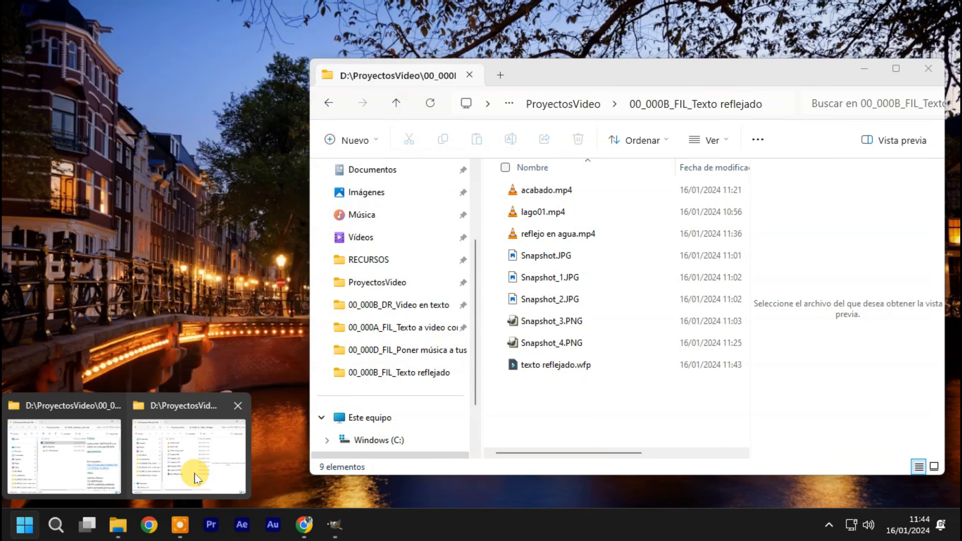
left_click(194, 474)
left_click(547, 344)
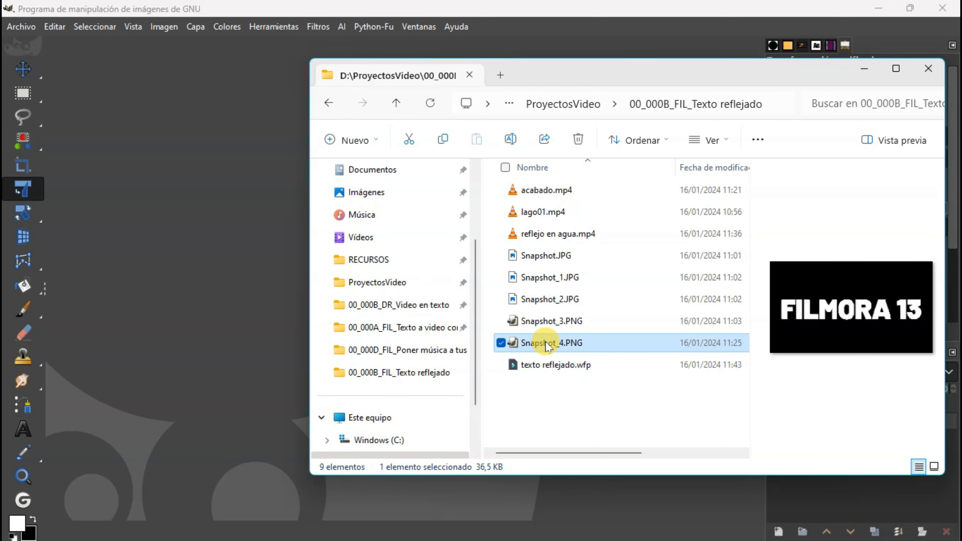
left_click_drag(181, 254, 193, 254)
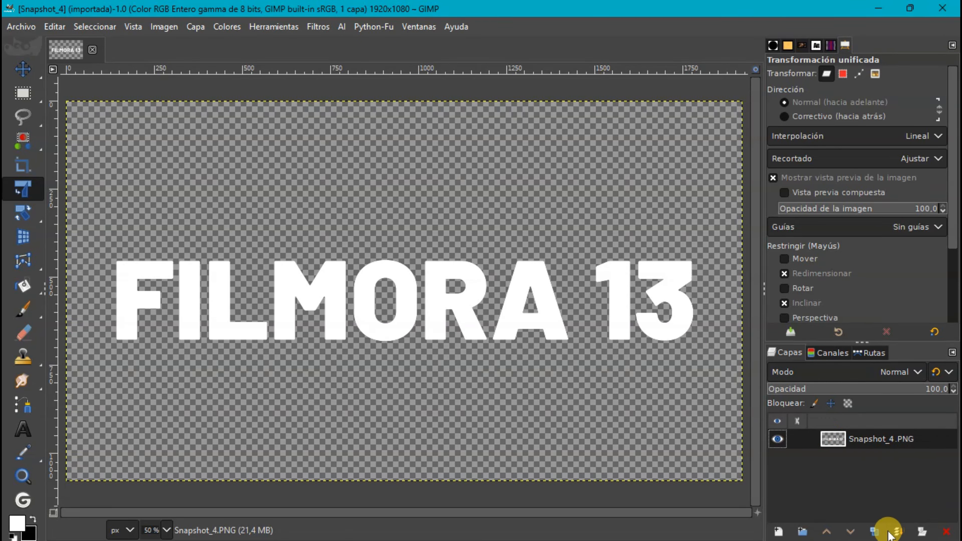
Duplicate the Snapshot_4.PNG layer and flip the copy vertically.
left_click(875, 532)
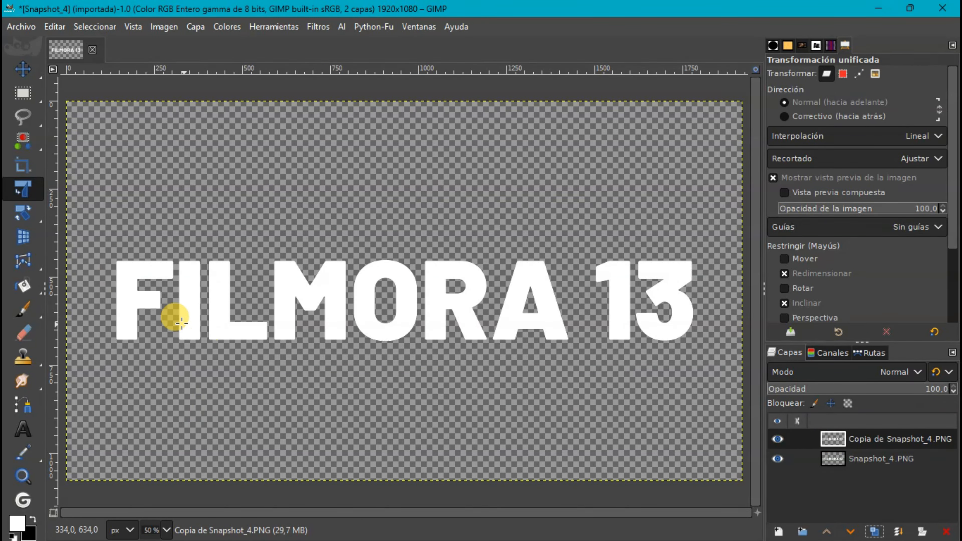
left_click(22, 223)
left_click(95, 275)
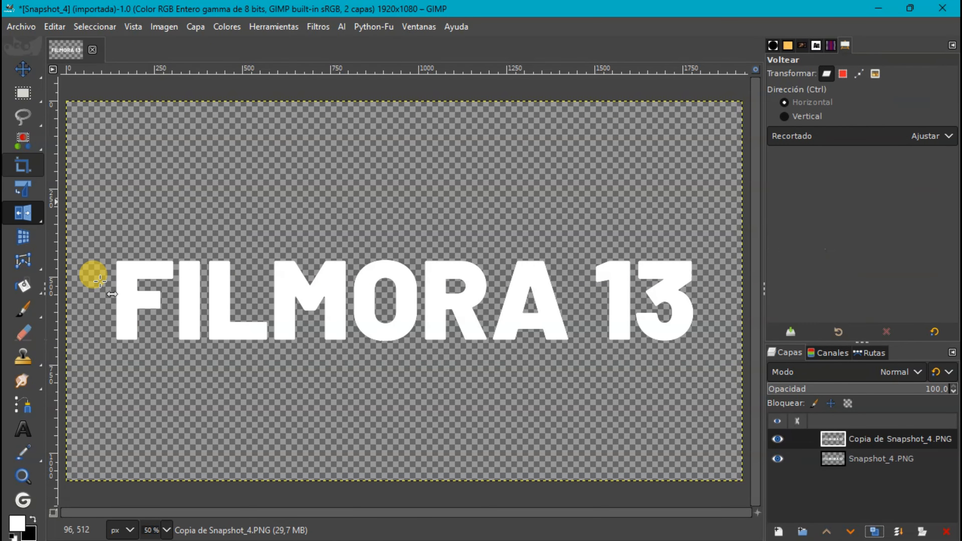
left_click(761, 297)
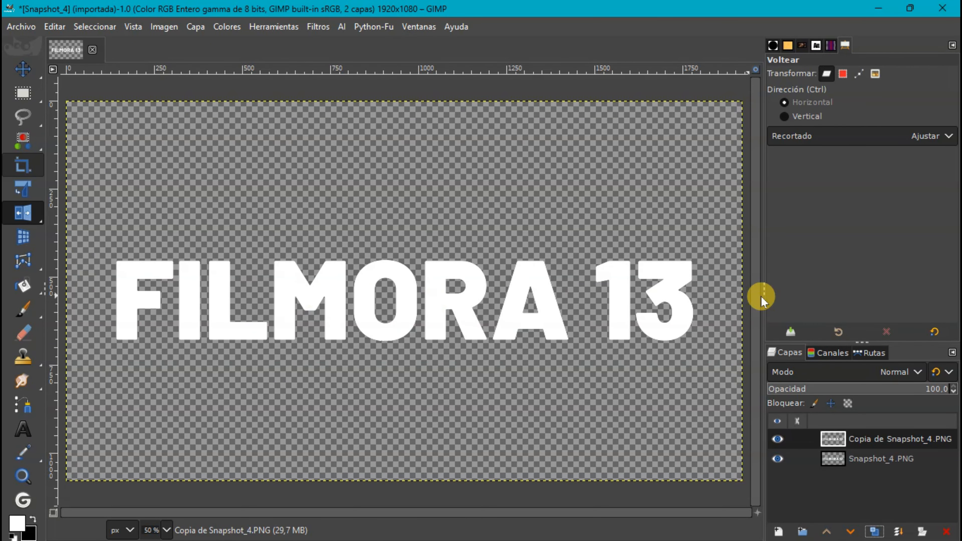
left_click(784, 117)
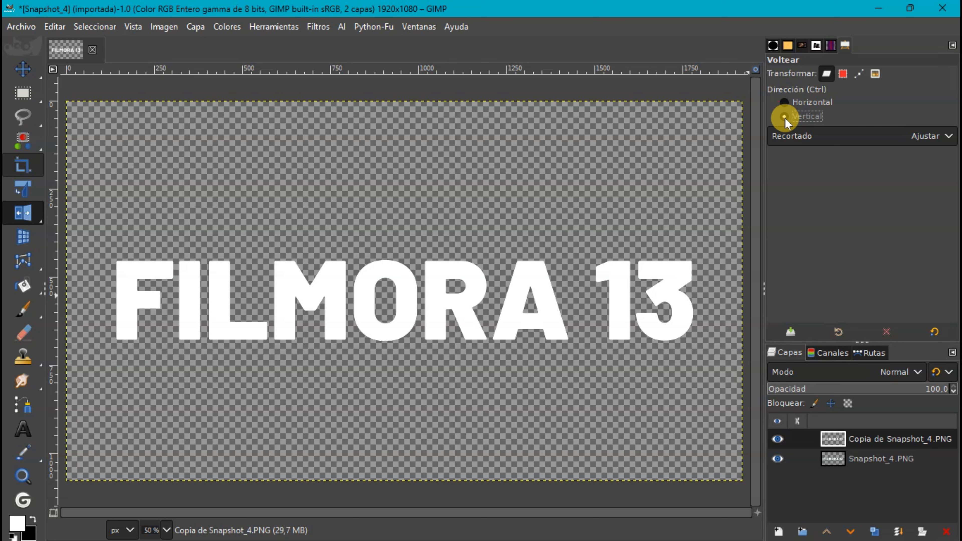
left_click(477, 335)
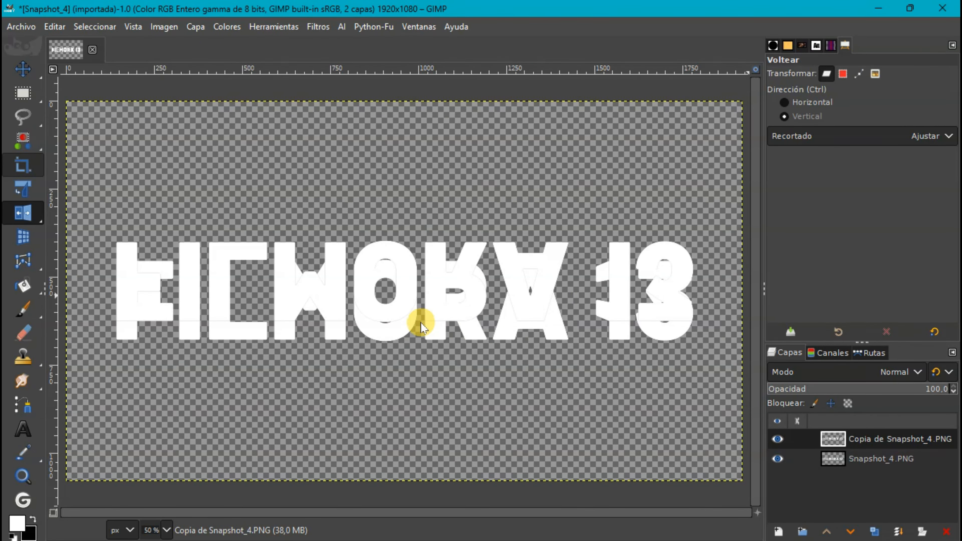
Move the flipped copy straight down until it sits just beneath the original FILMORA 13 title.
left_click(24, 68)
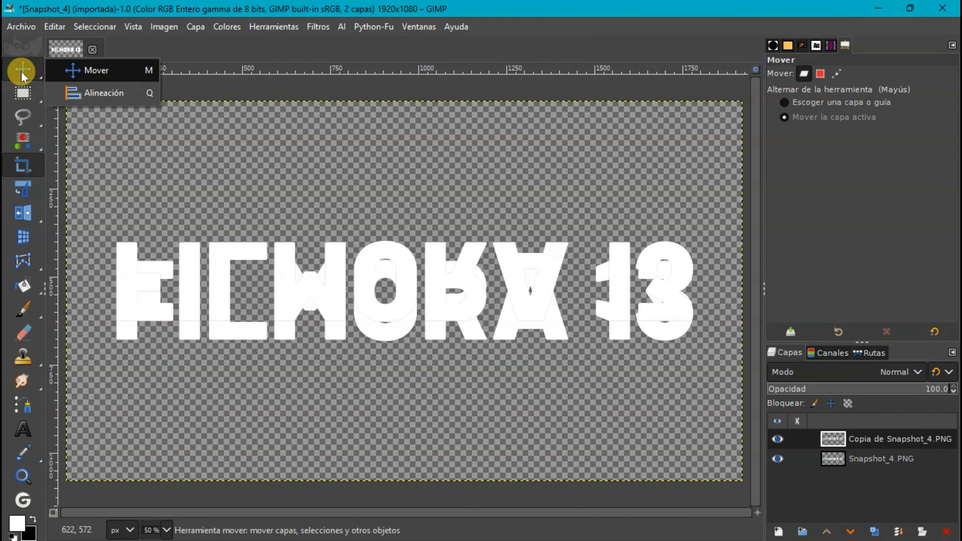
left_click_drag(288, 285, 286, 391)
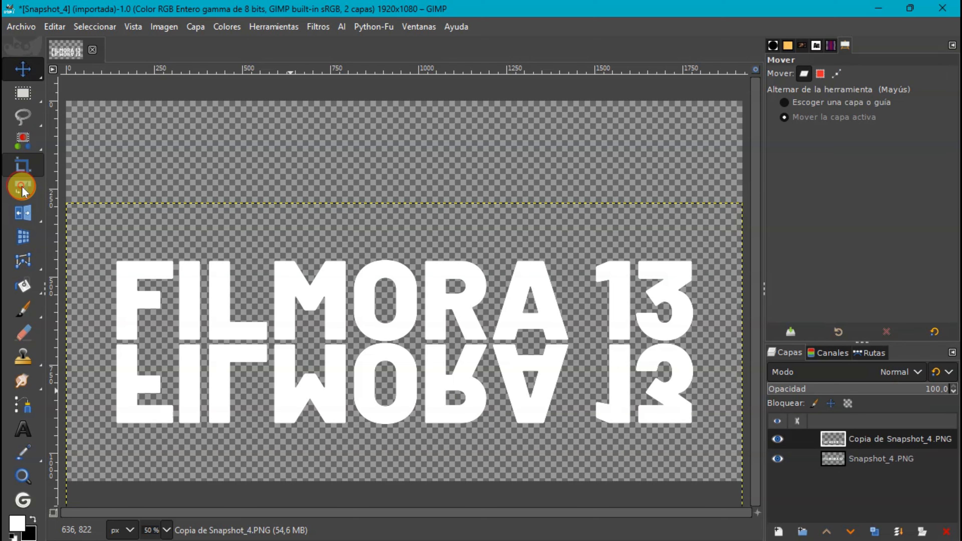
Distort the flipped copy with the Perspectiva tool, narrowing its upper edge and spreading its lower corners outward.
mouse_move(25, 210)
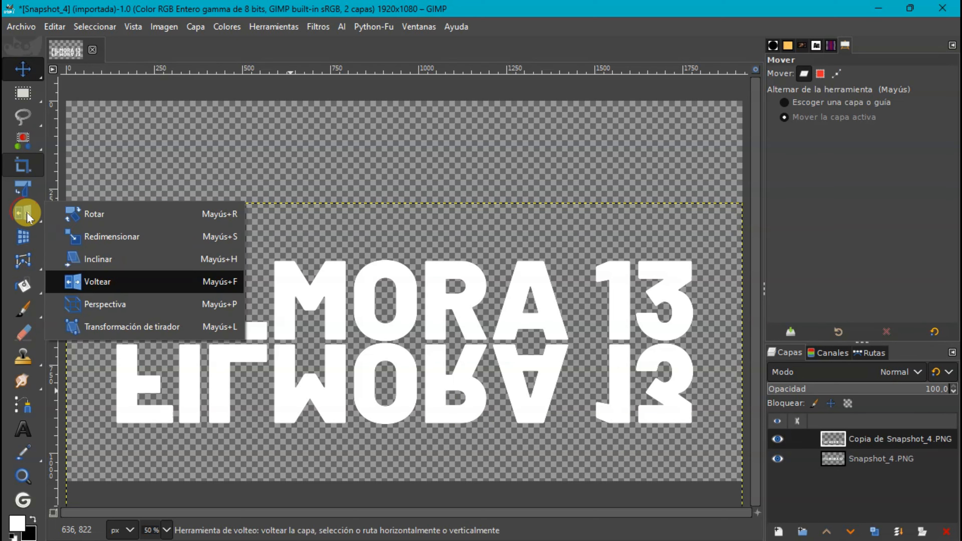
left_click(96, 305)
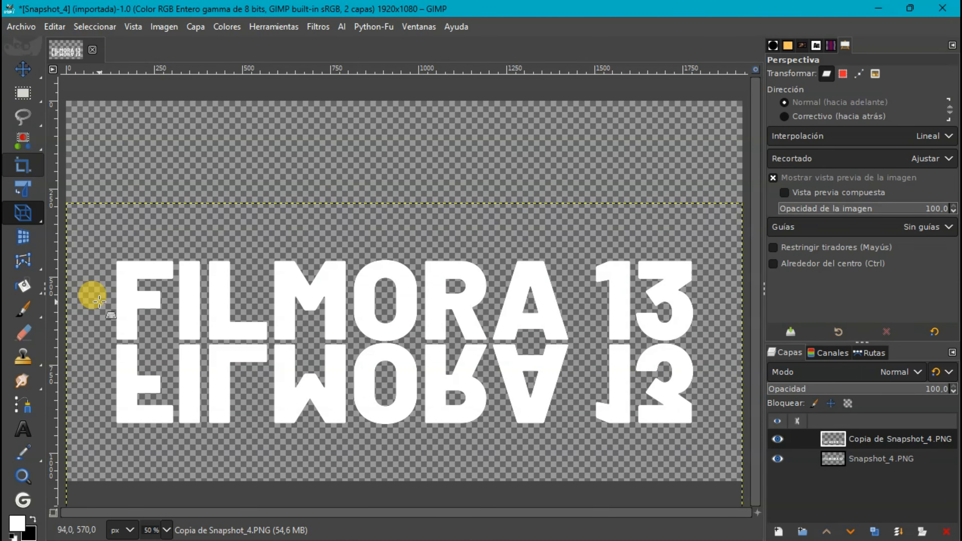
left_click(151, 415)
left_click_drag(130, 455, 85, 253)
left_click_drag(609, 446, 749, 463)
left_click_drag(712, 272, 672, 253)
left_click_drag(84, 238, 105, 290)
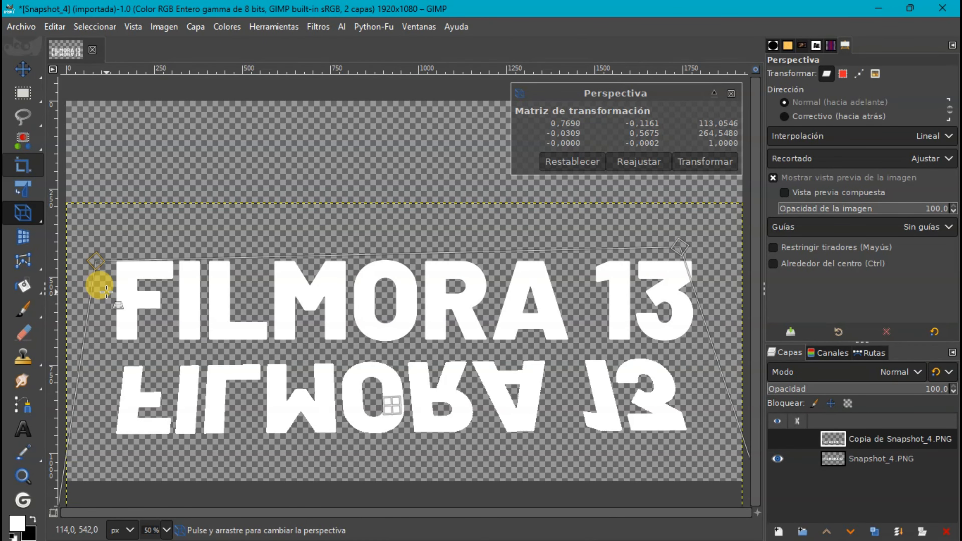
left_click_drag(92, 500, 53, 494)
left_click_drag(678, 456, 411, 473)
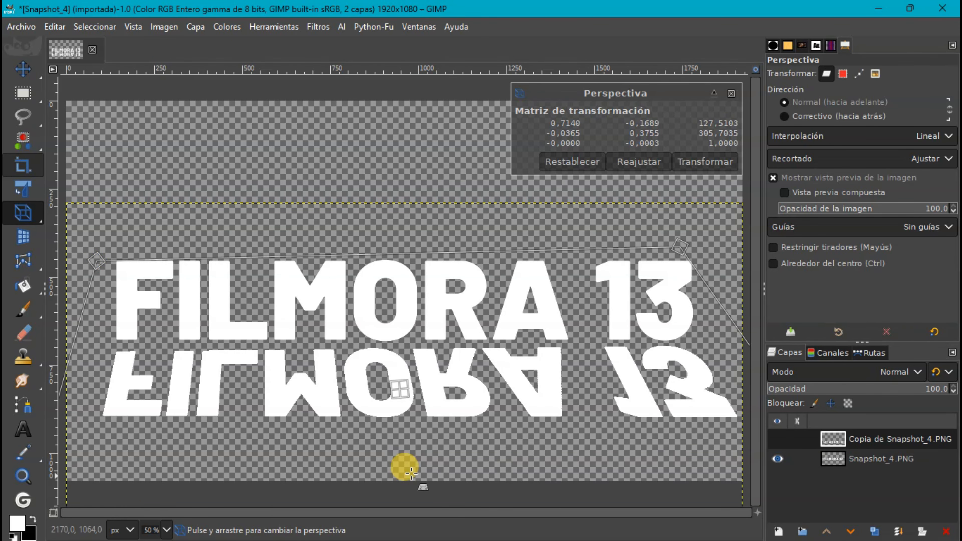
Lower the upper corners of the perspective frame to flatten the reflection, and reposition it just beneath the original title.
left_click_drag(680, 247, 679, 319)
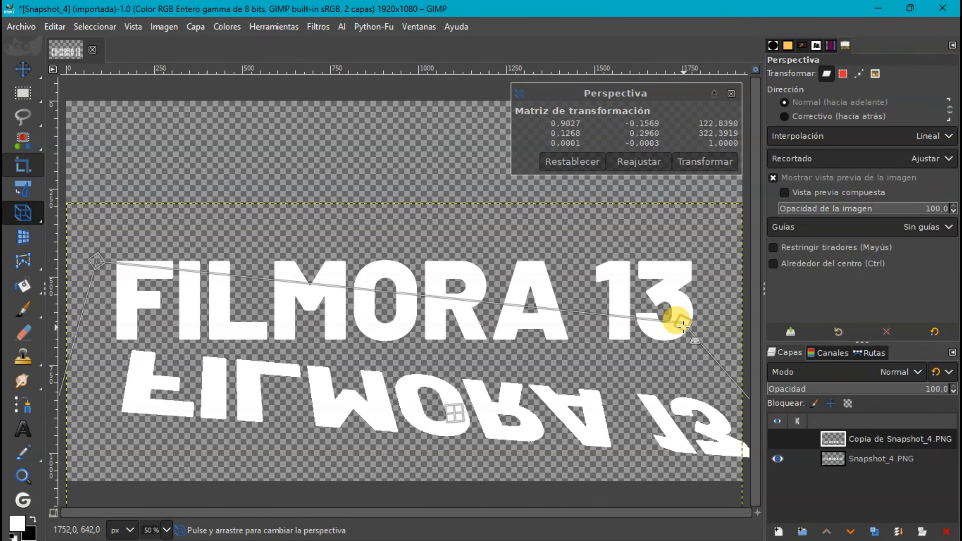
left_click_drag(97, 261, 106, 323)
left_click_drag(411, 430, 404, 380)
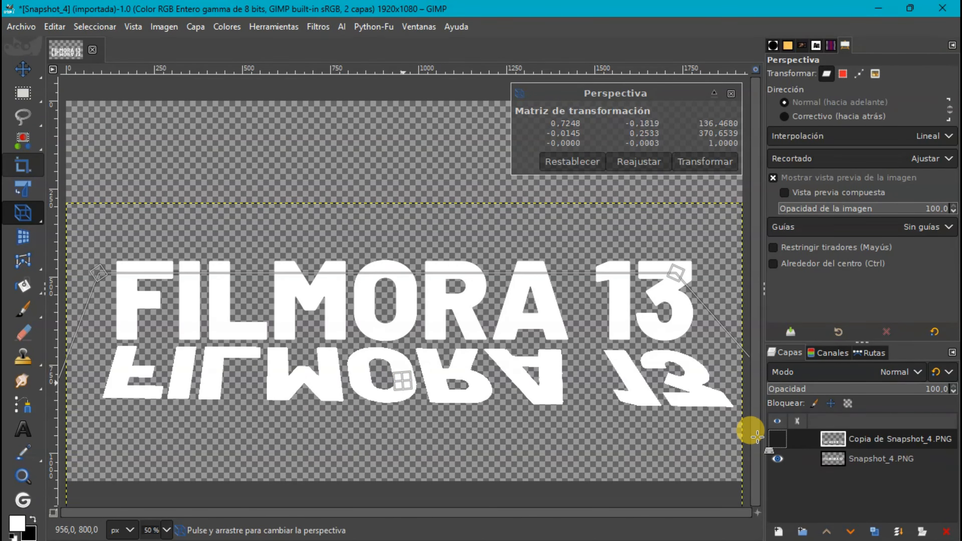
Apply the perspective transformation to the flipped copy and hide the original Snapshot_4.PNG layer.
left_click(777, 439)
left_click(777, 439)
left_click(778, 439)
left_click(778, 439)
left_click(711, 161)
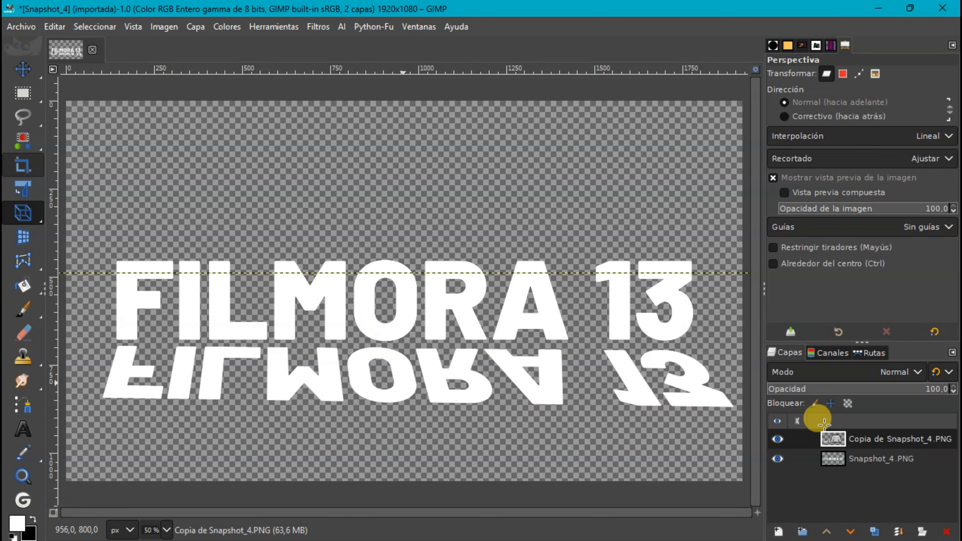
left_click(778, 459)
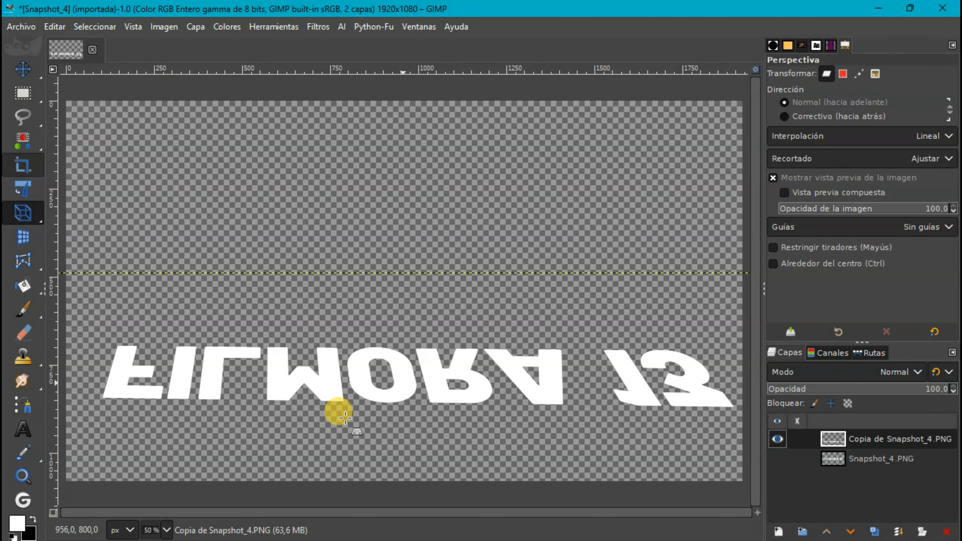